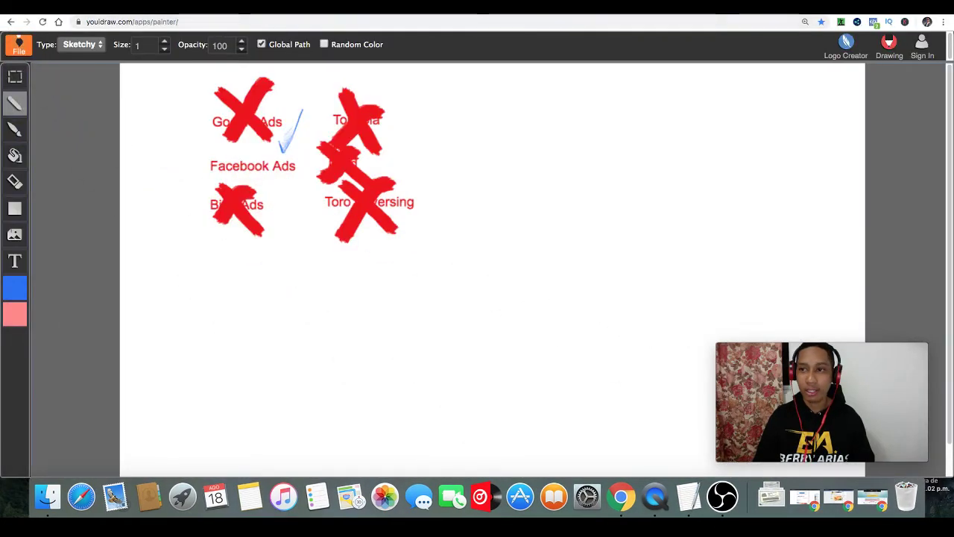
Open the Facebook Administrador de anuncios in a new browser tab
key(super+t)
text(face)
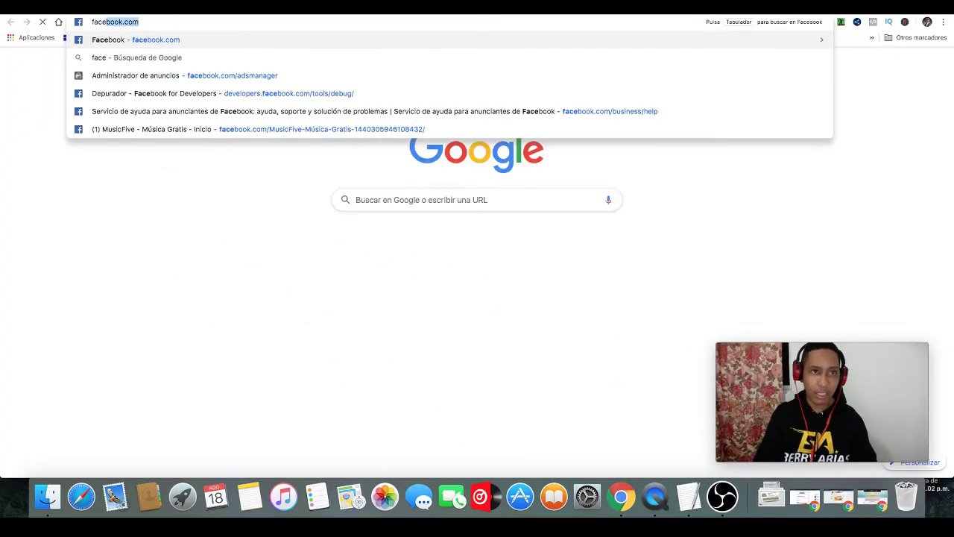
key(Down)
key(Down)
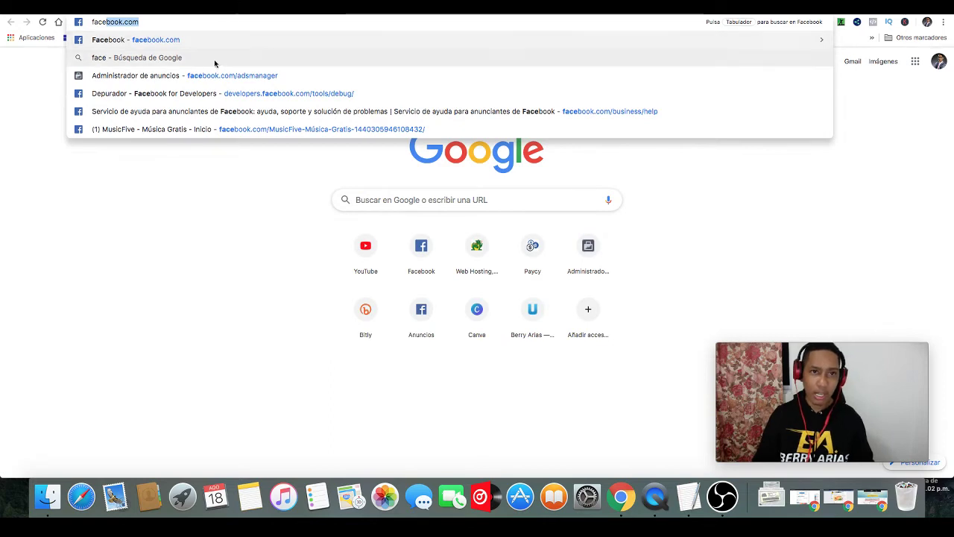
click(210, 76)
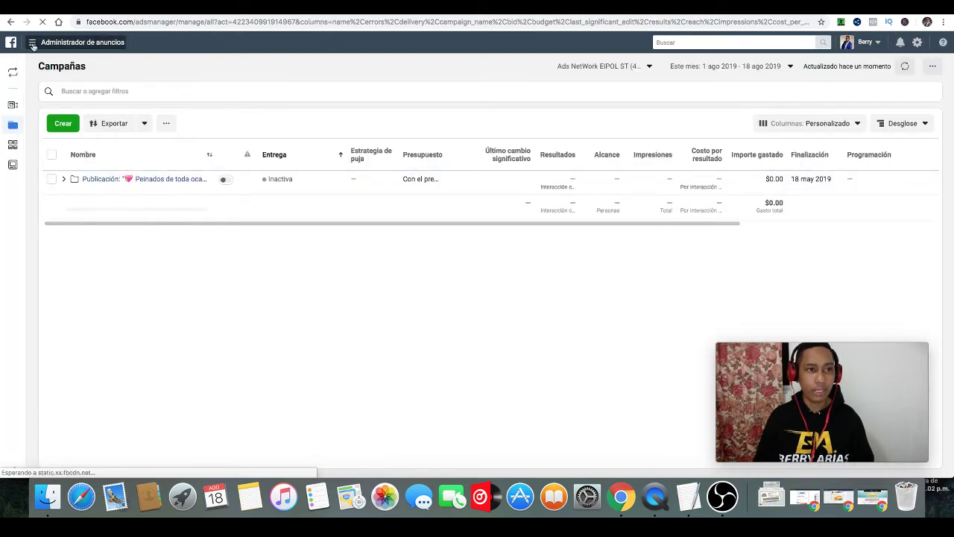
Show all Administrador de anuncios tools, dismiss the welcome message, check the Audience Insights page and return
click(33, 43)
click(79, 216)
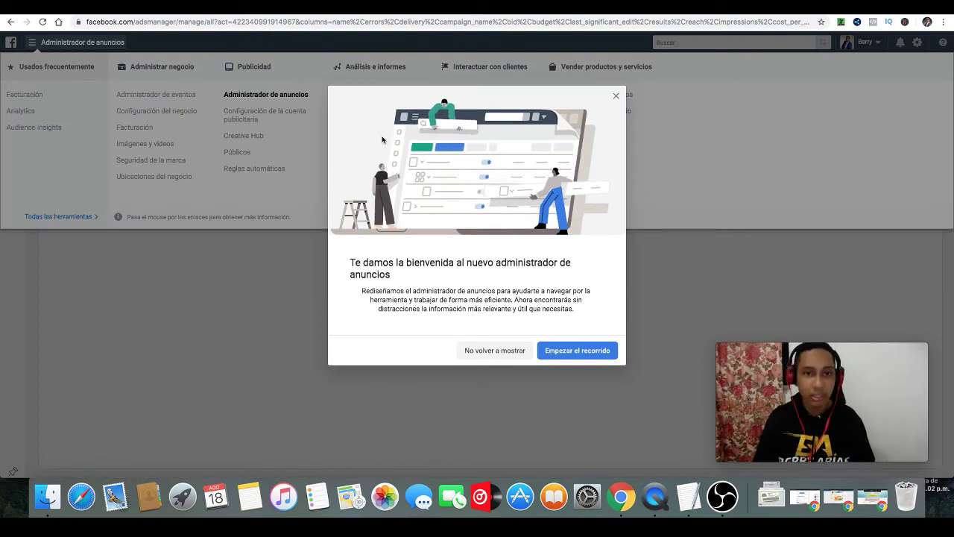
click(615, 96)
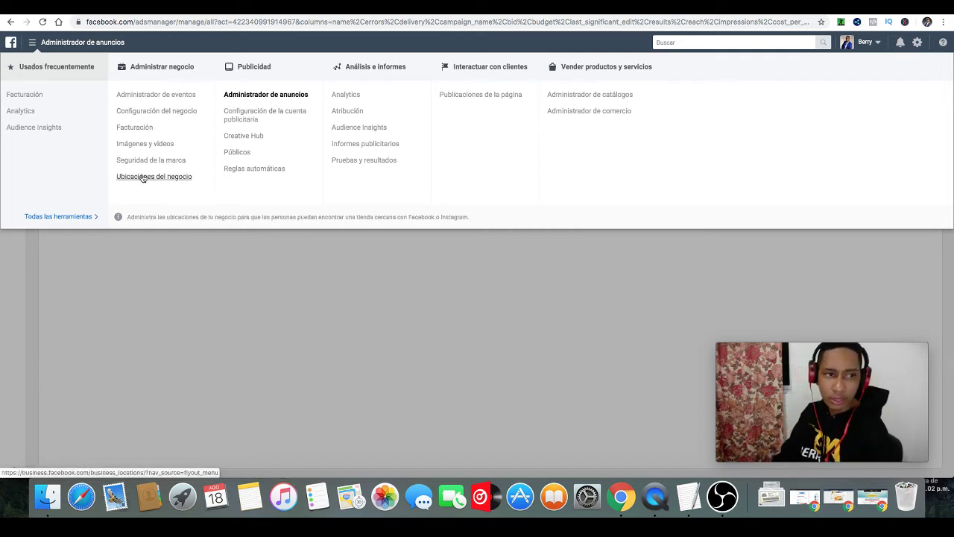
click(357, 128)
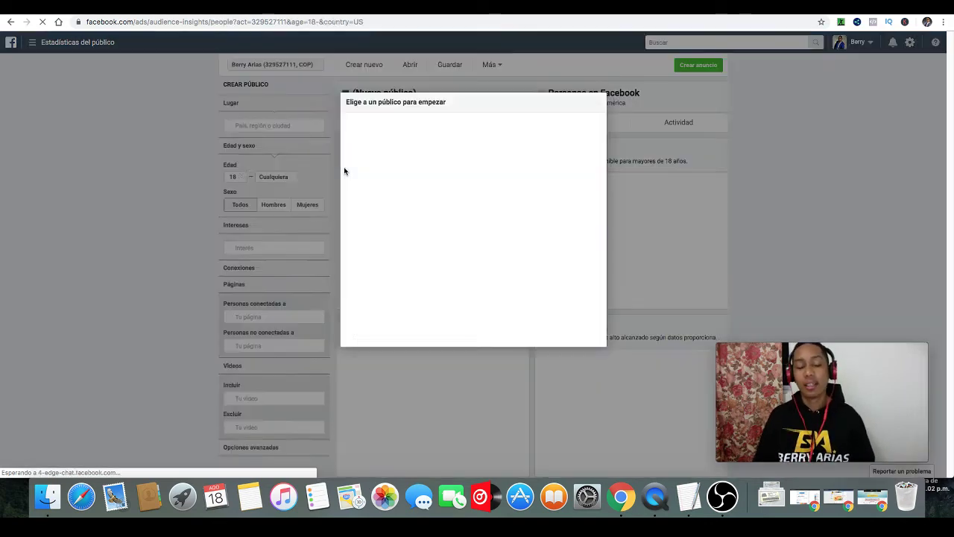
click(9, 23)
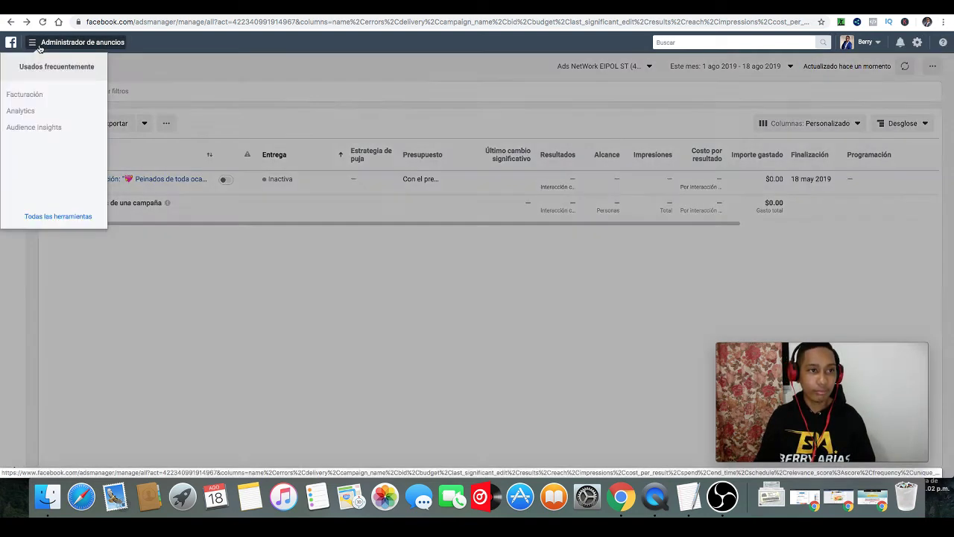
Open Pruebas y resultados from the full tools list and look over the account and campaign tests
mouse_move(35, 45)
mouse_move(66, 216)
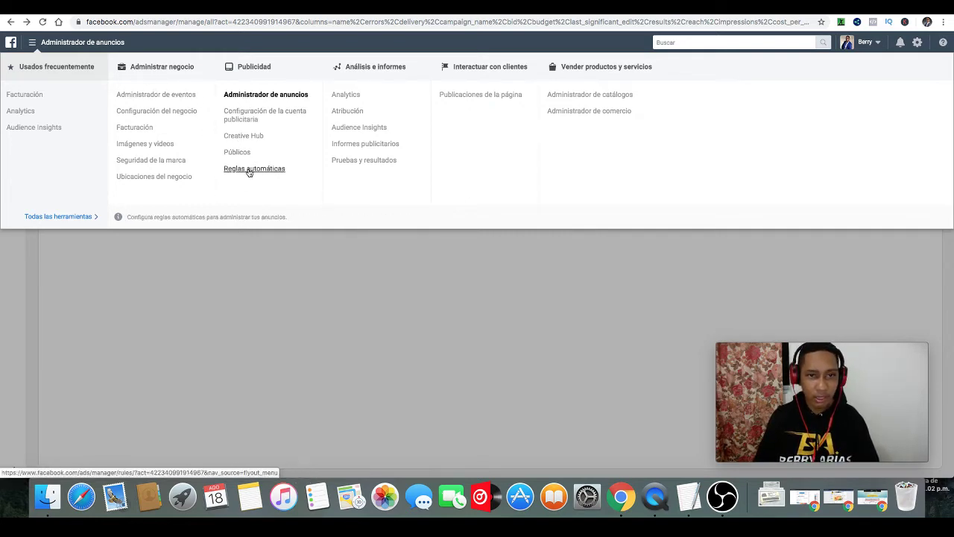
click(361, 161)
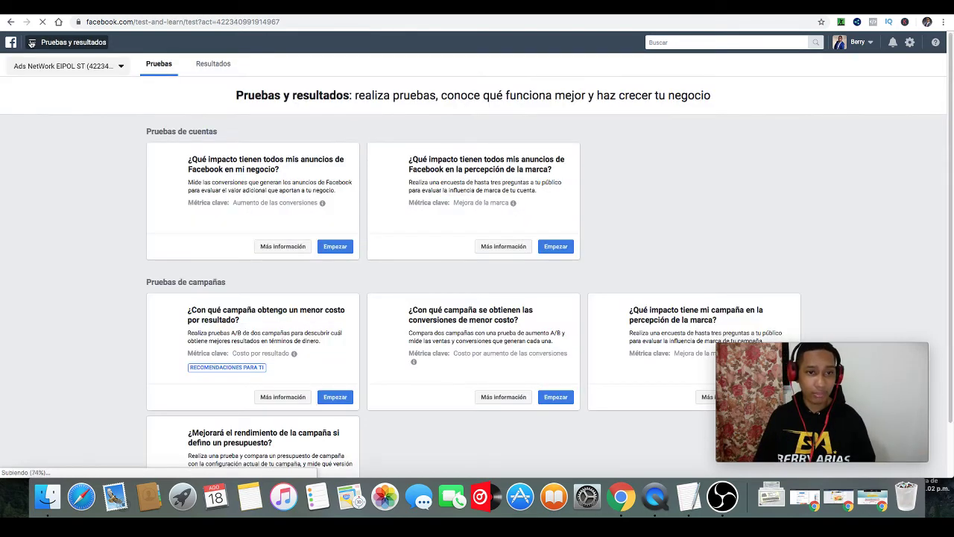
scroll(56, 251, down, 2)
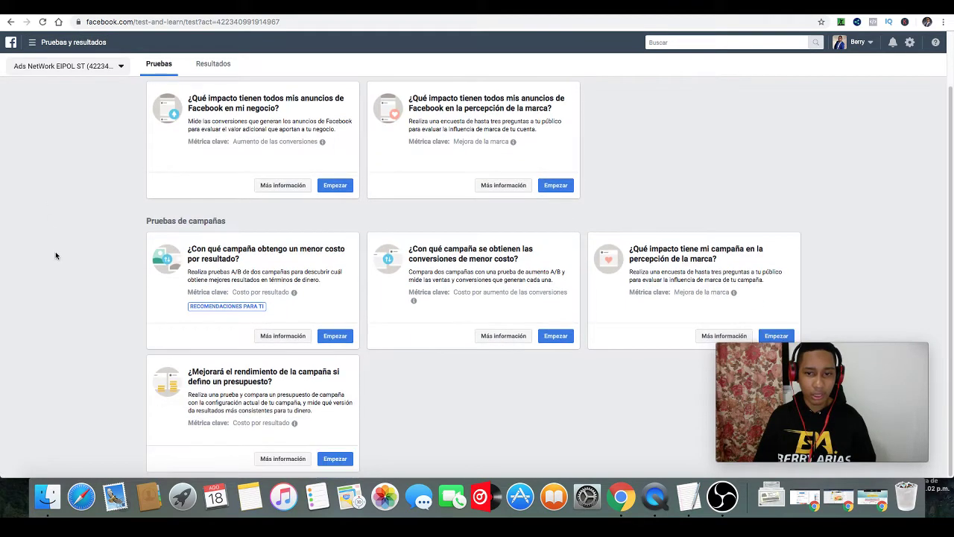
scroll(55, 256, up, 2)
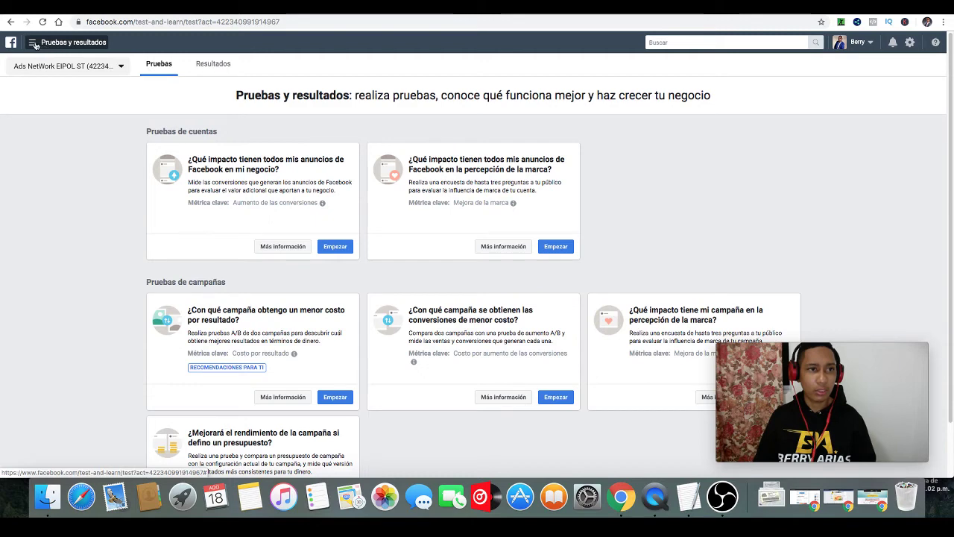
Look through the full tools list, check the ad account settings page and return to Pruebas y resultados
click(33, 42)
click(58, 216)
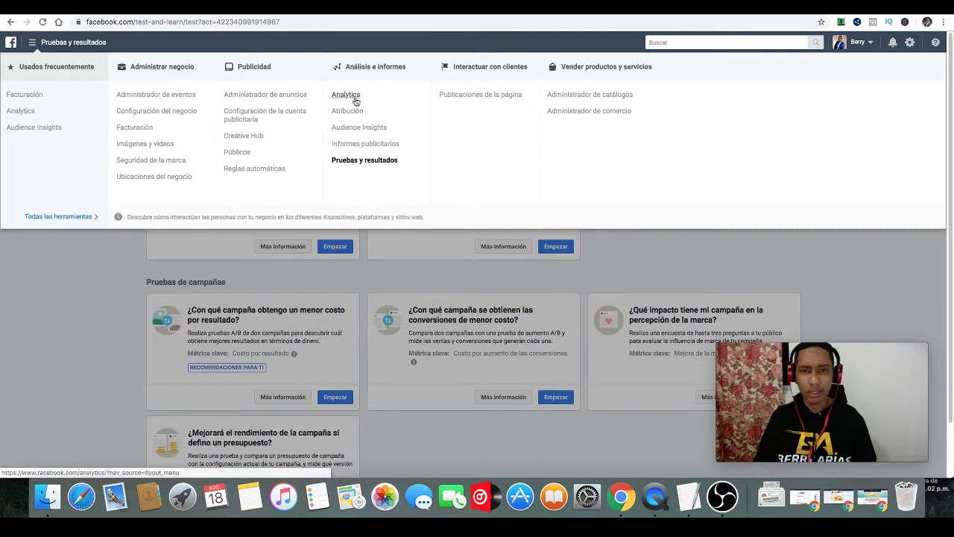
click(906, 43)
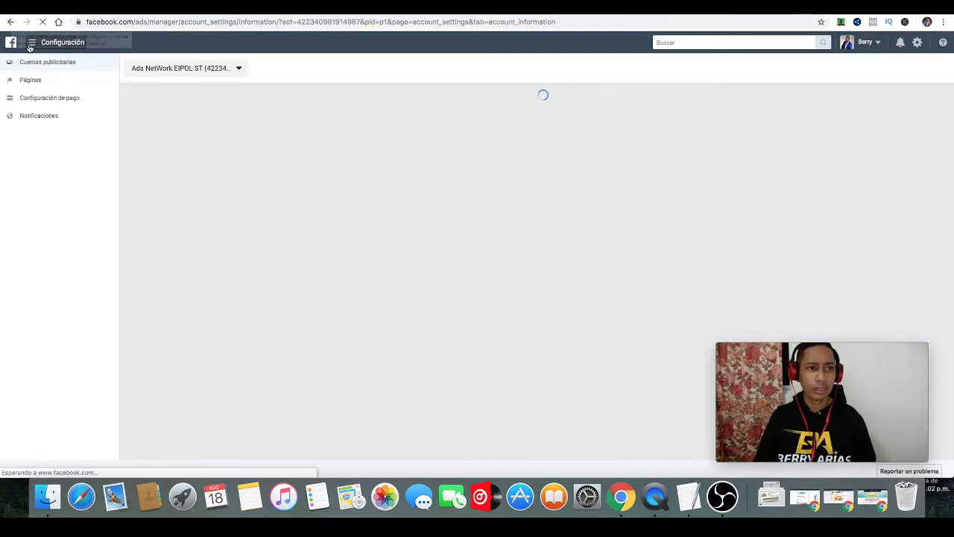
click(30, 45)
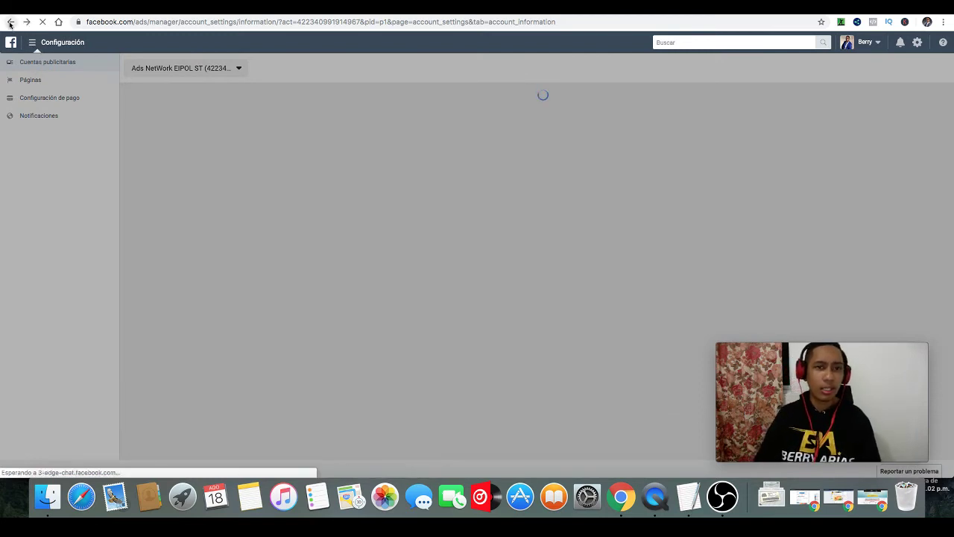
click(10, 23)
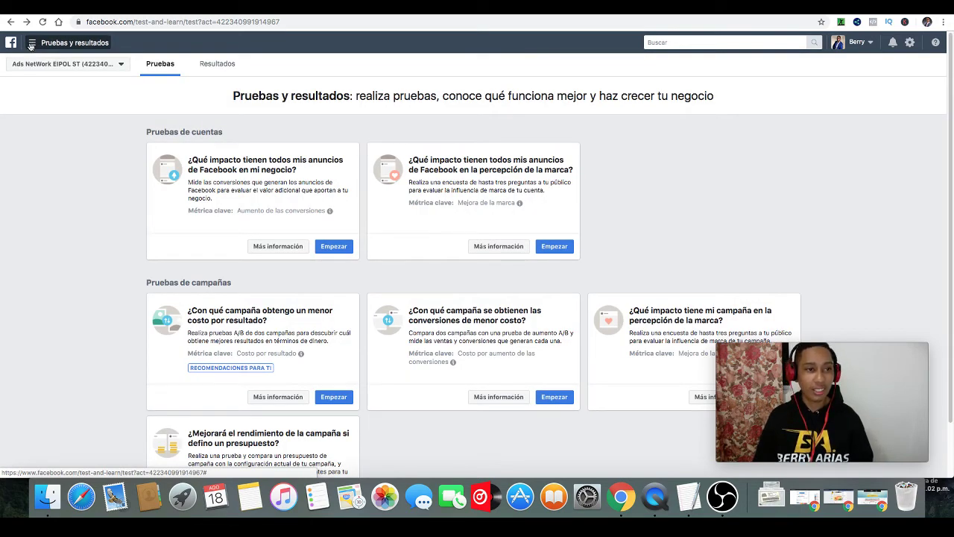
Check the Analytics page and the Administrador de comercio page among the business tools
click(31, 45)
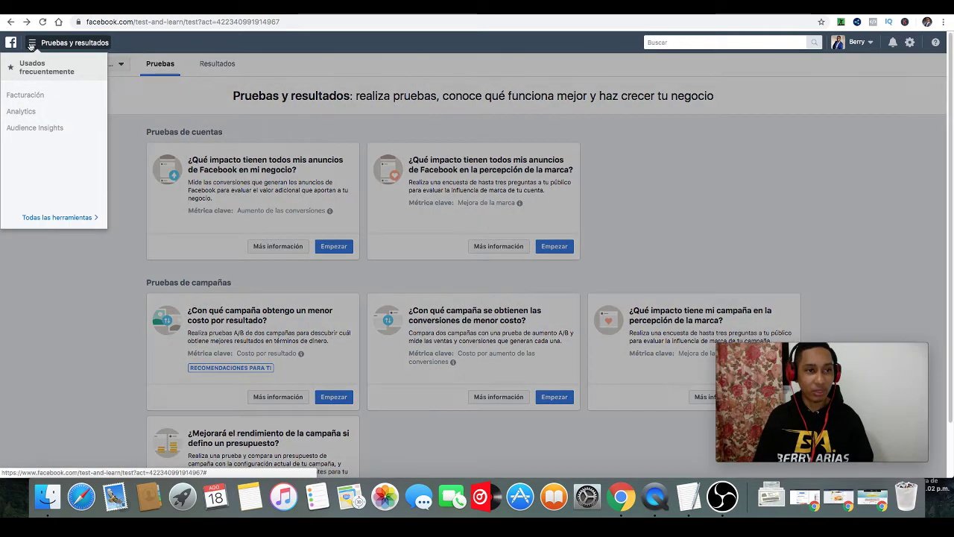
click(29, 111)
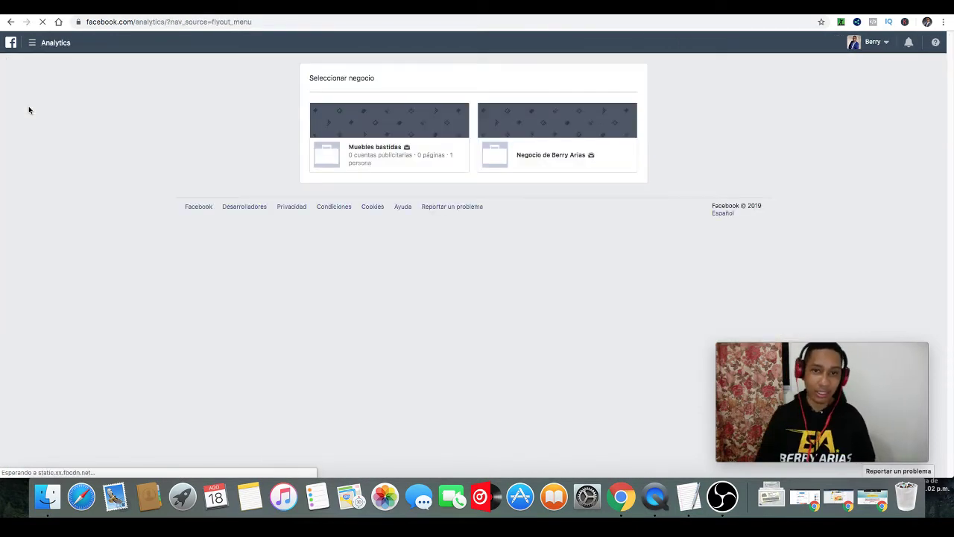
click(31, 42)
mouse_move(60, 229)
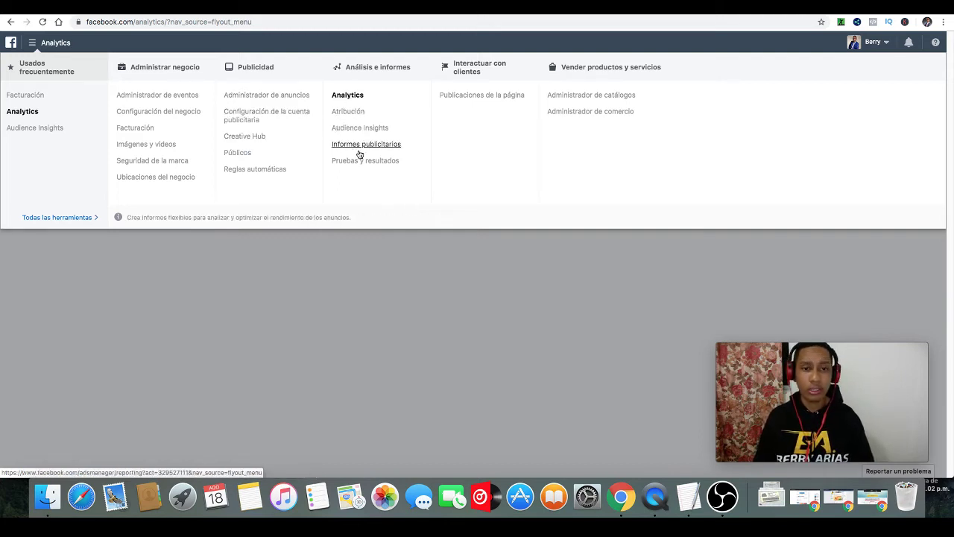
click(561, 113)
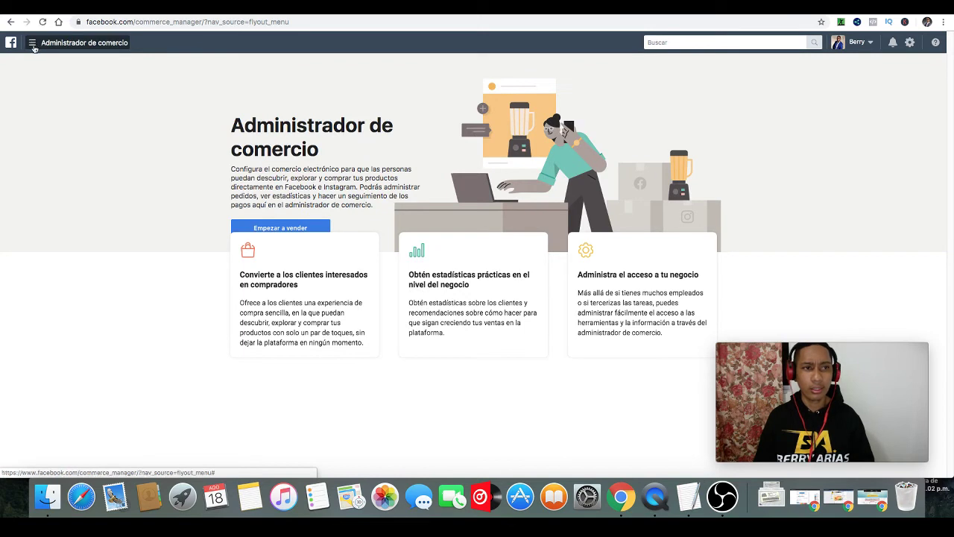
Open the Administrador de eventos and look over its data sources
click(32, 43)
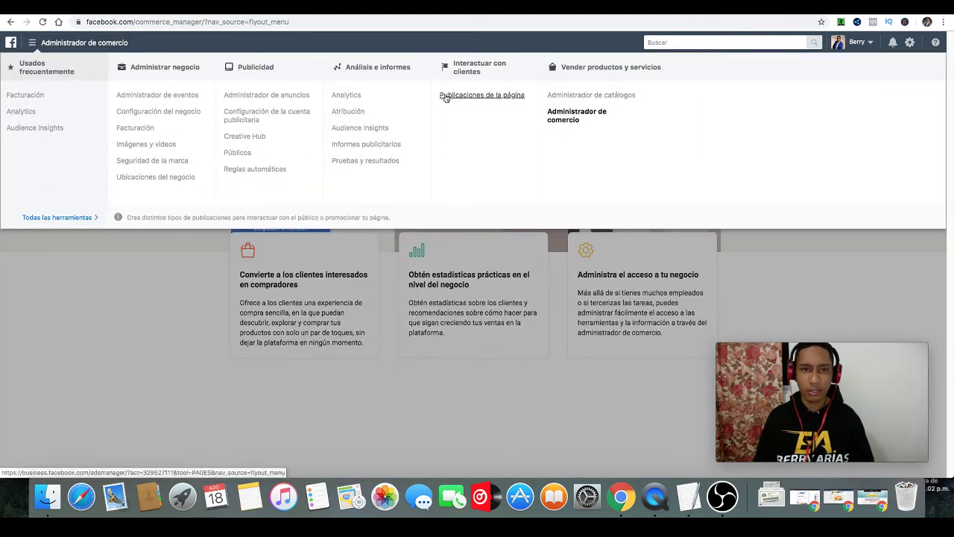
click(168, 99)
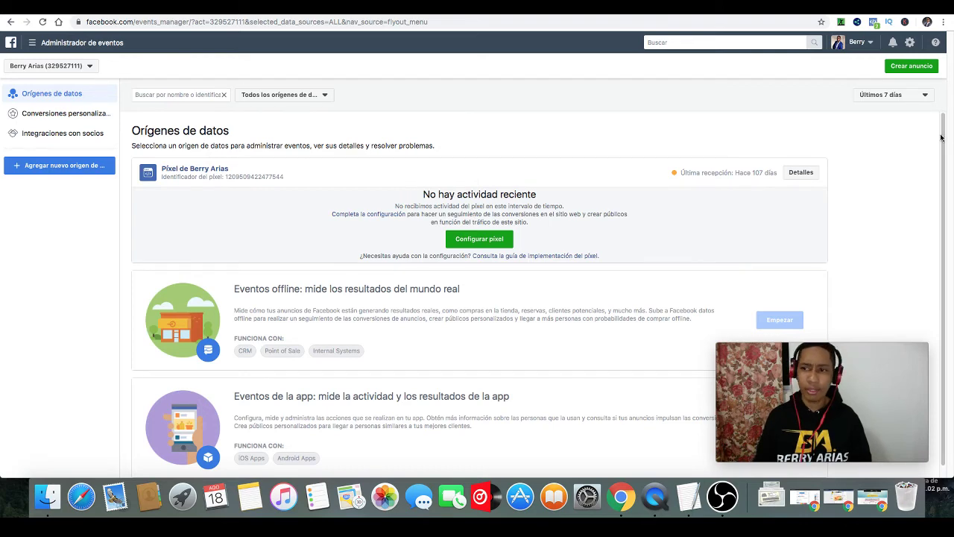
drag(941, 137, 941, 174)
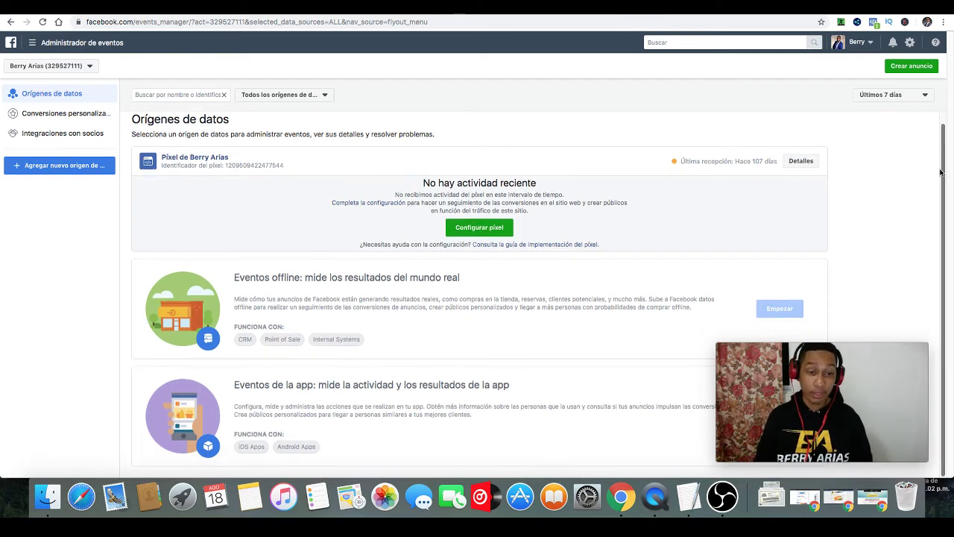
scroll(941, 173, up, 1)
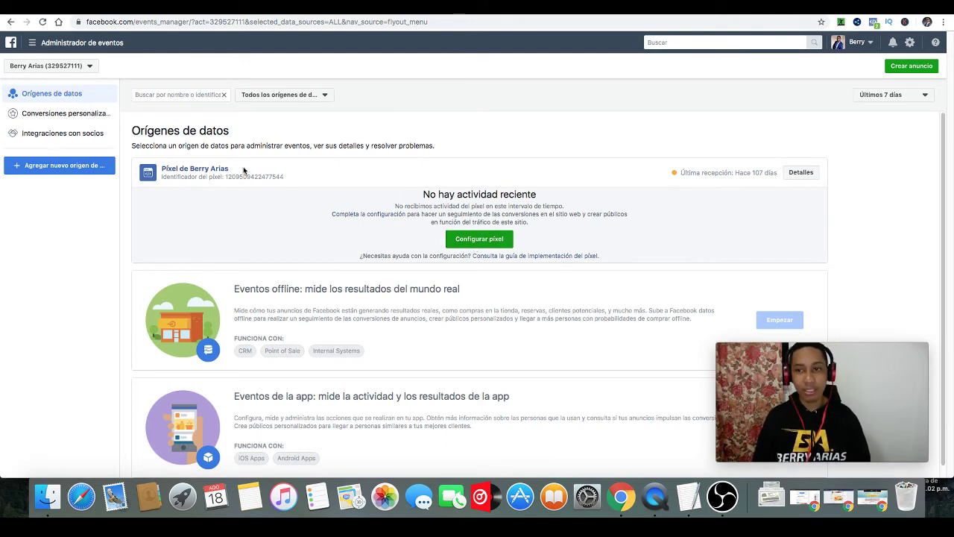
Start the pixel setup with manual code installation and copy the full Facebook Pixel code to the clipboard
click(489, 246)
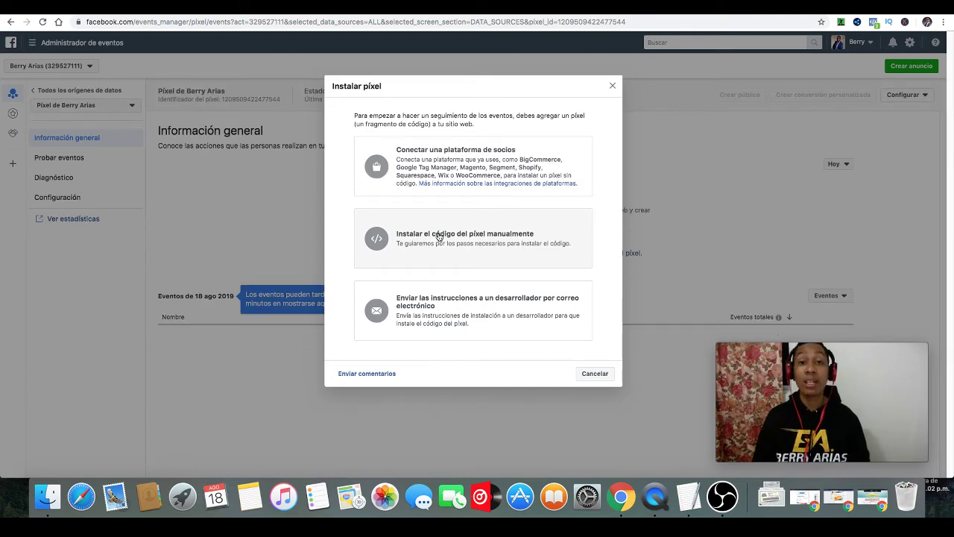
click(438, 236)
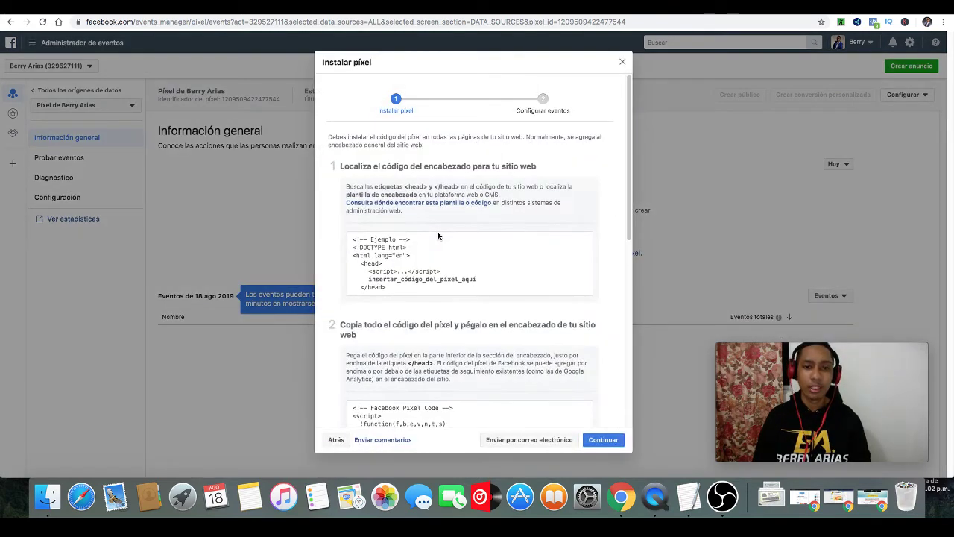
drag(351, 239, 399, 293)
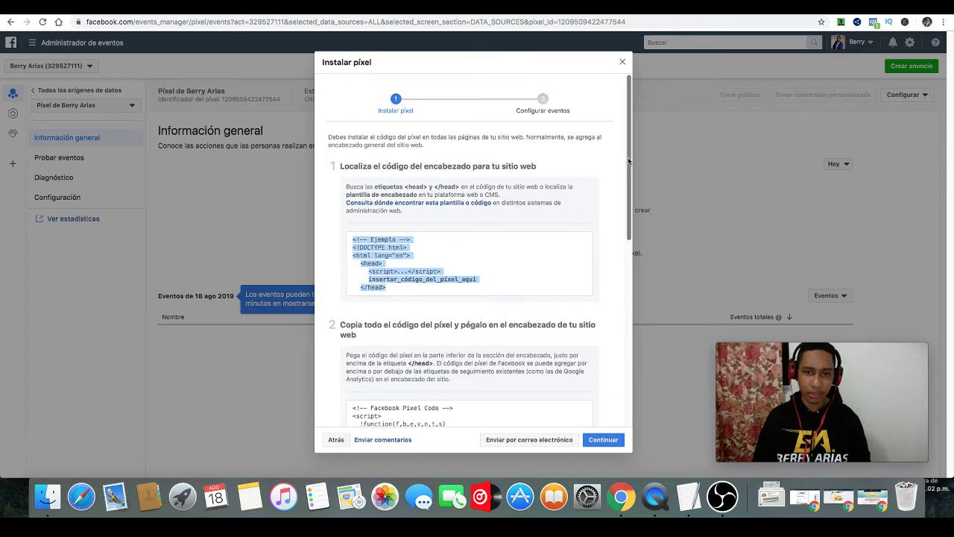
drag(627, 156, 627, 283)
key(super+c)
click(351, 147)
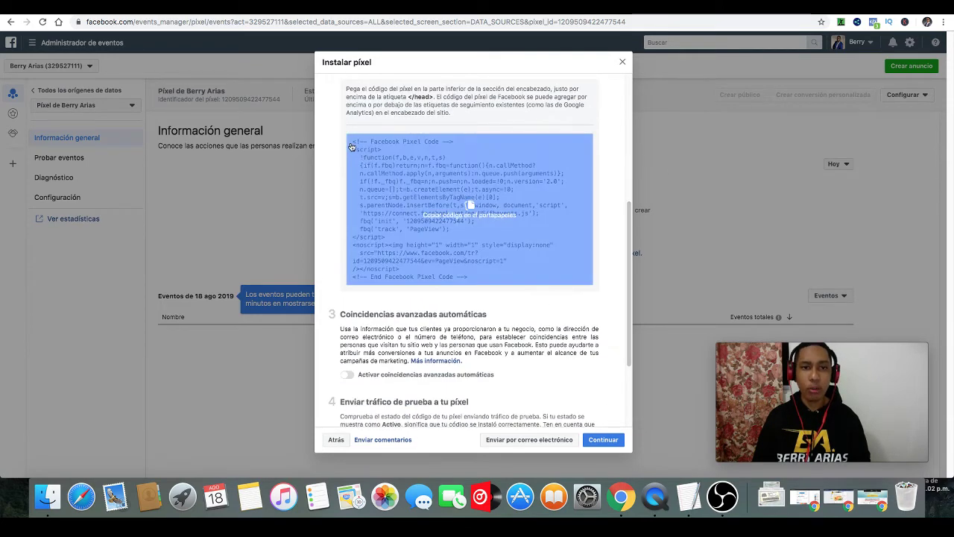
click(398, 174)
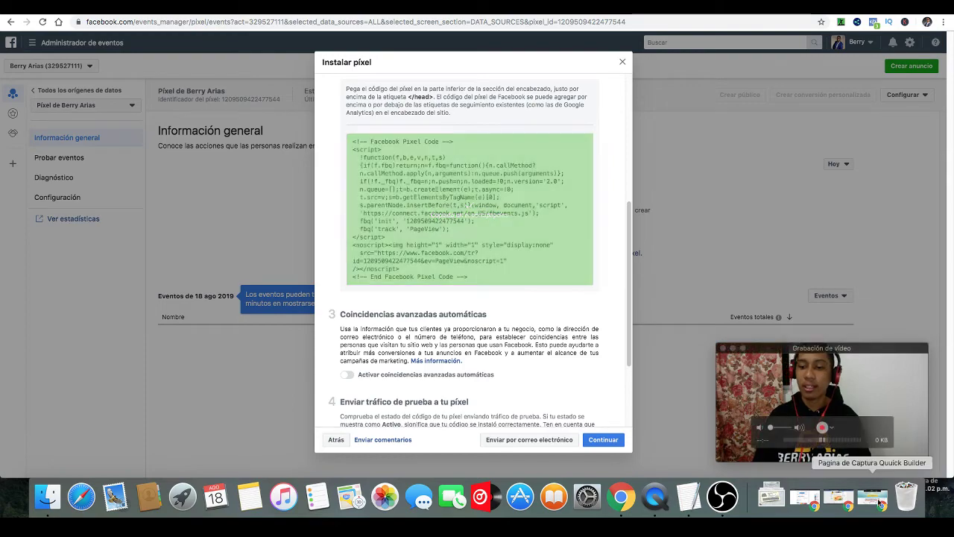
Switch to the Quick Builder window, return to the capture page's editor and open its JS code
click(839, 496)
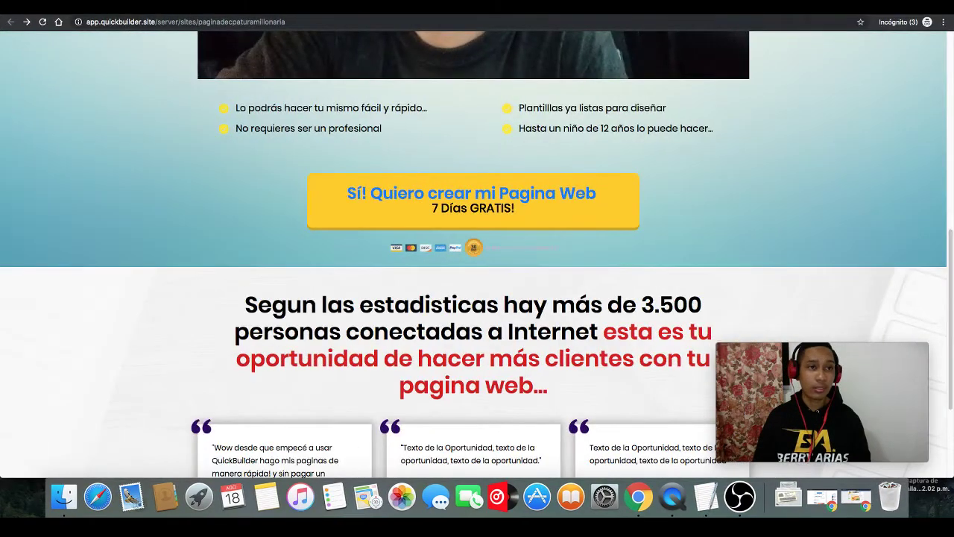
click(26, 22)
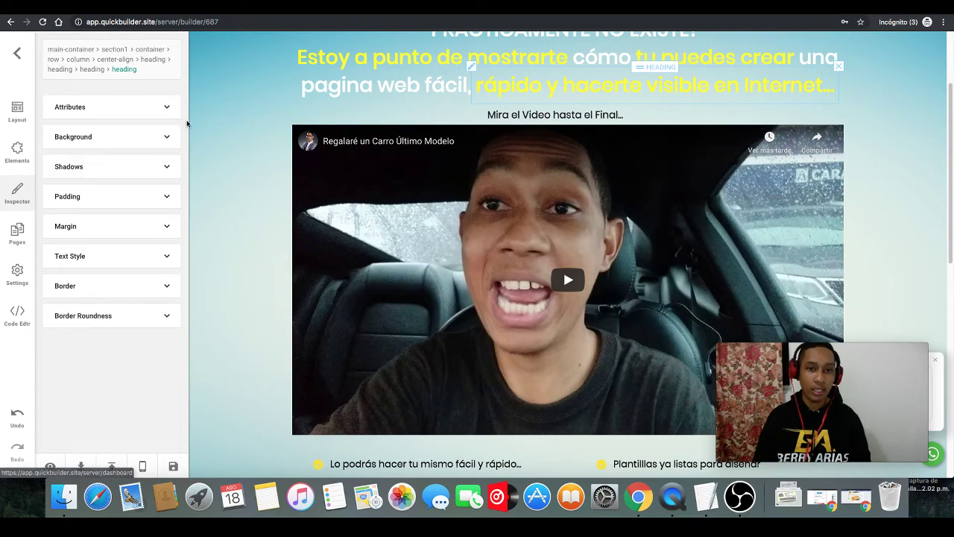
click(17, 314)
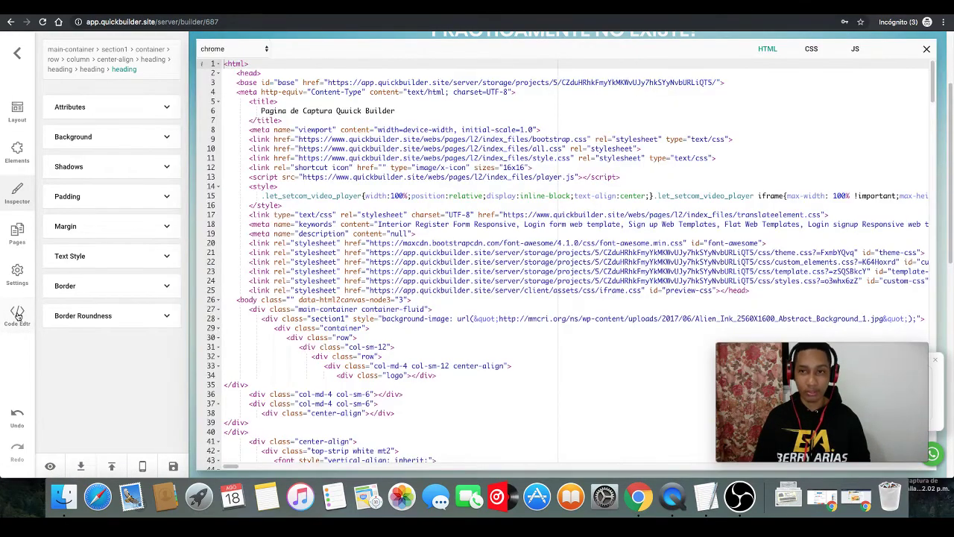
click(855, 51)
Paste the Facebook Pixel code into the page's JS code, close the code editor and save the project
right_click(273, 65)
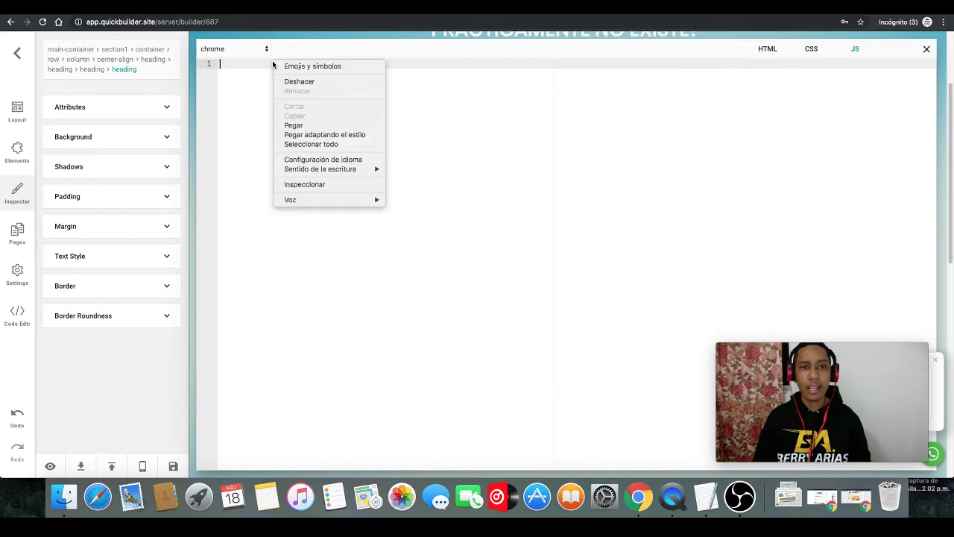
click(293, 125)
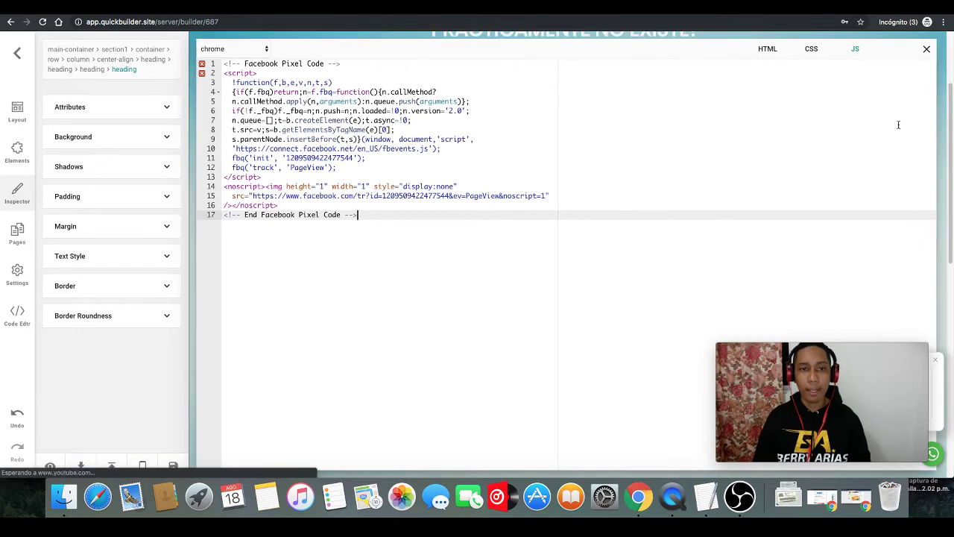
click(927, 49)
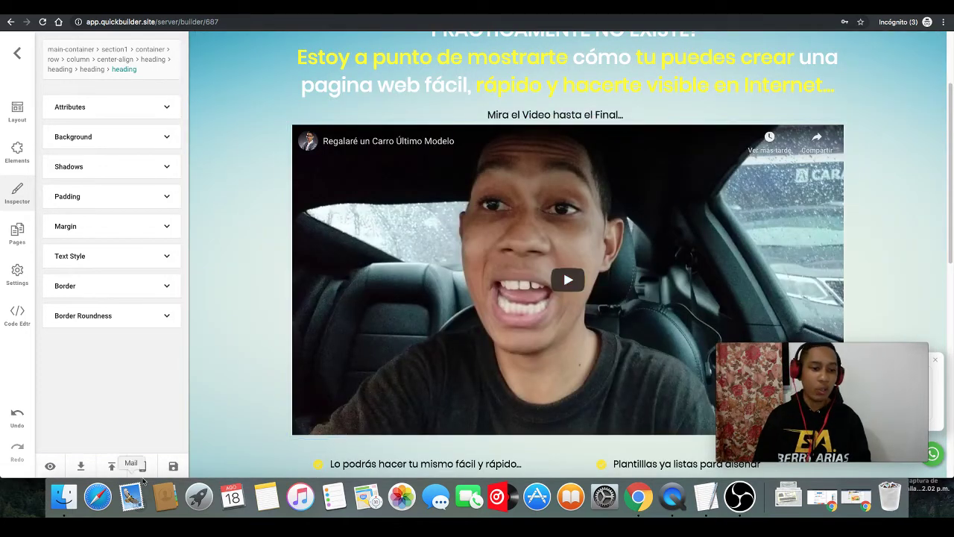
click(173, 467)
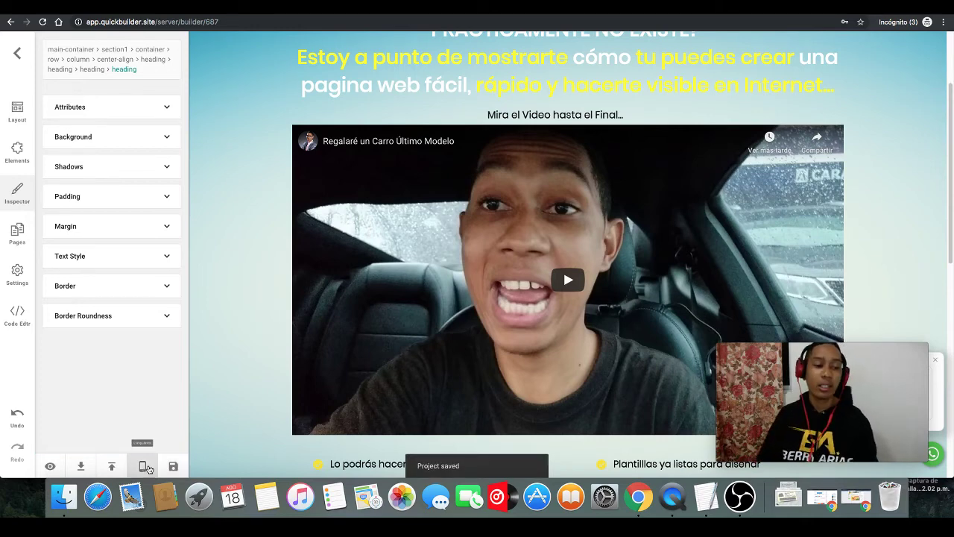
Preview the saved capture page and copy its web address to the clipboard
click(44, 474)
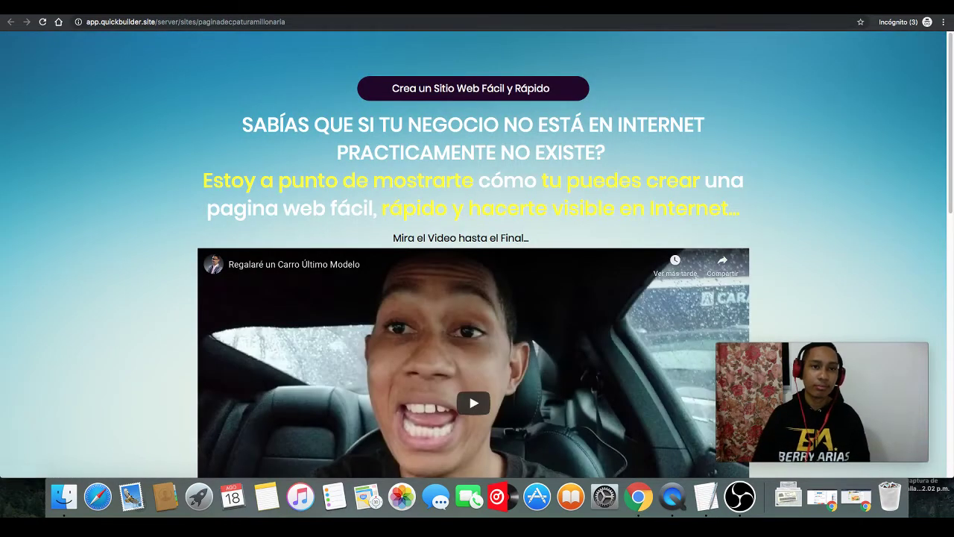
click(242, 23)
key(super+c)
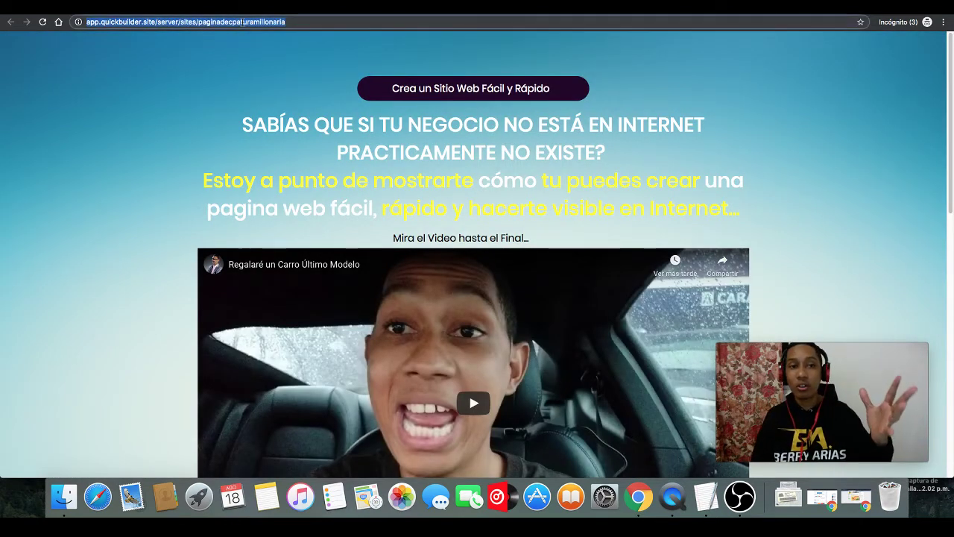
right_click(243, 22)
click(256, 81)
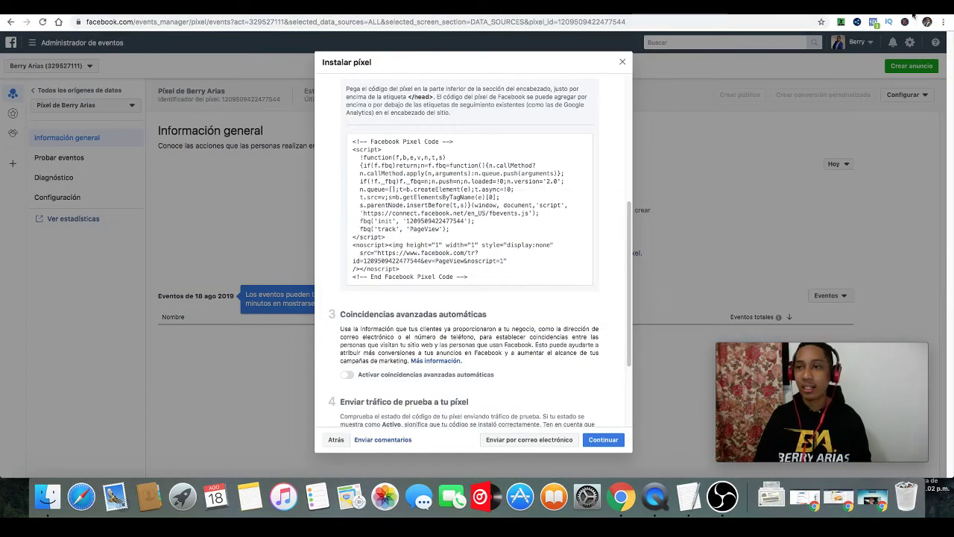
Open the copied page address in a new tab of the regular Chrome window, look over the capture page and reload it
key(super+t)
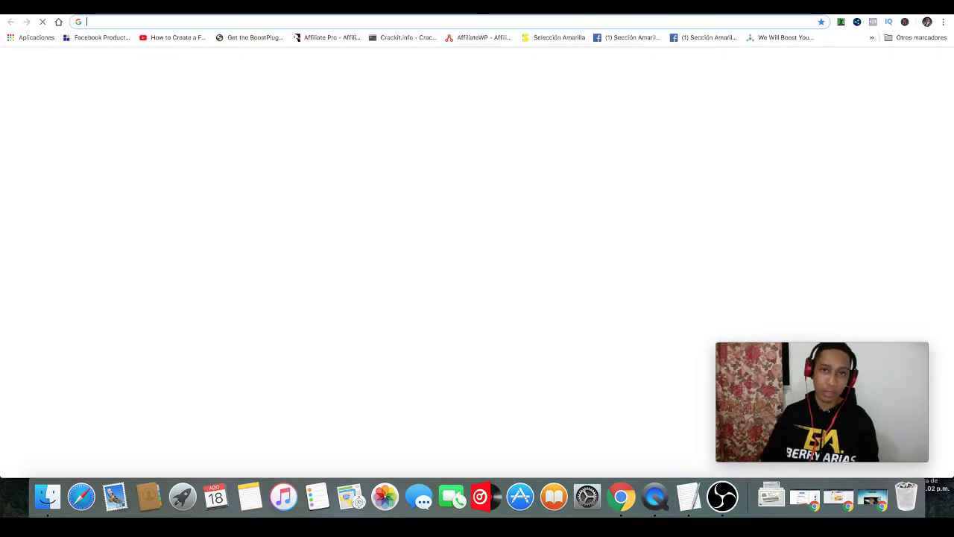
right_click(694, 21)
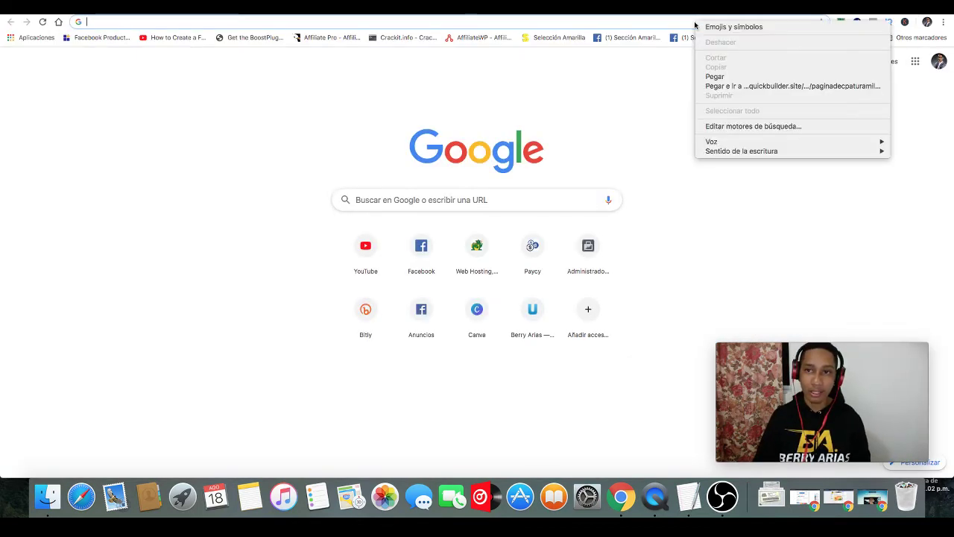
click(715, 74)
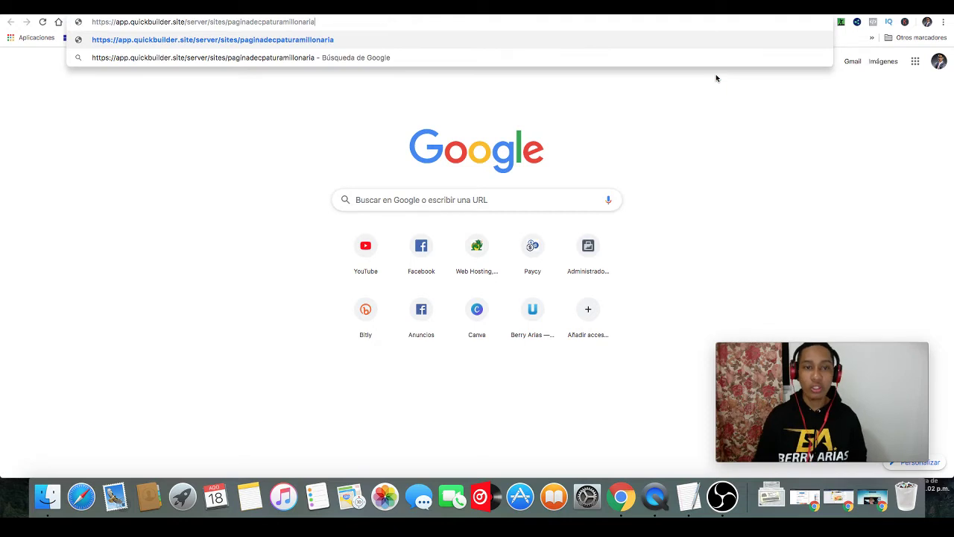
key(Return)
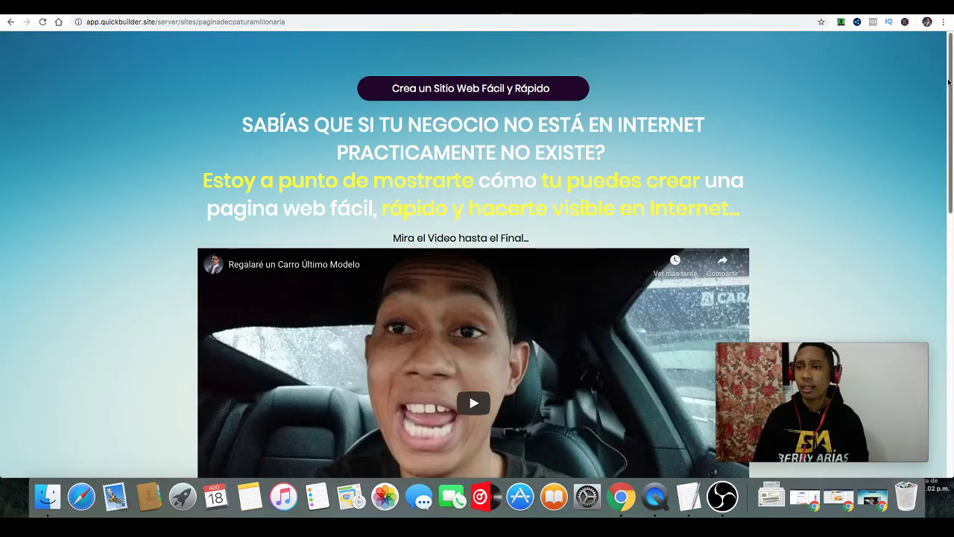
scroll(936, 275, down, 6)
scroll(936, 276, down, 4)
scroll(946, 149, up, 10)
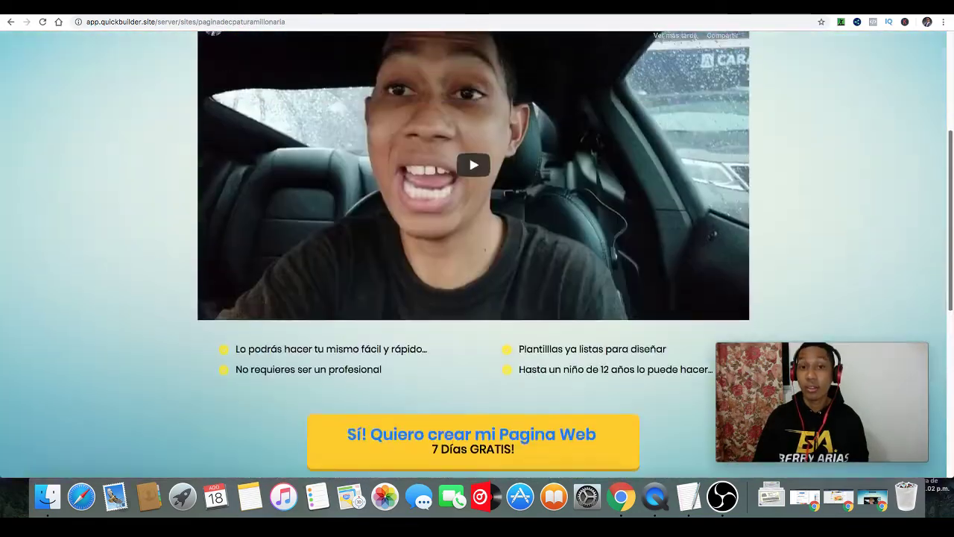
scroll(948, 116, up, 1)
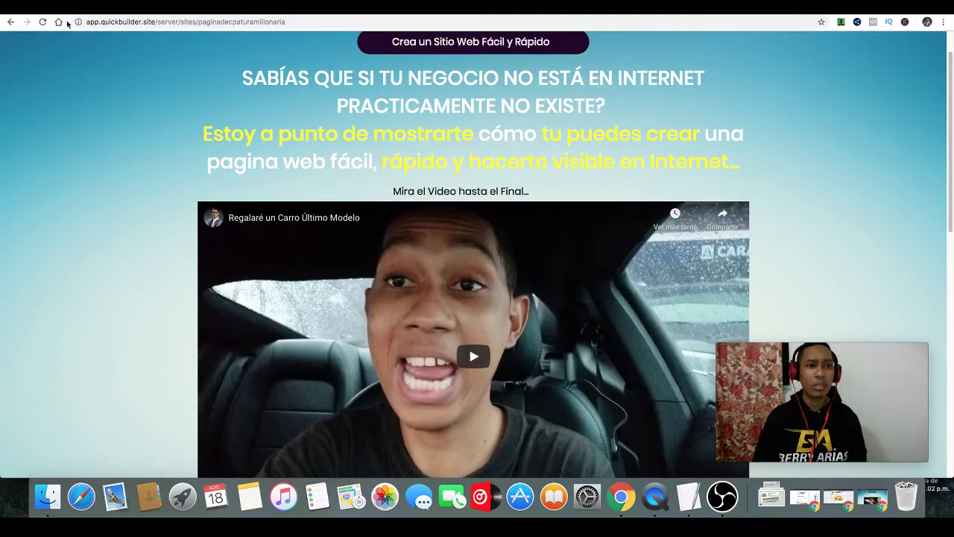
click(40, 27)
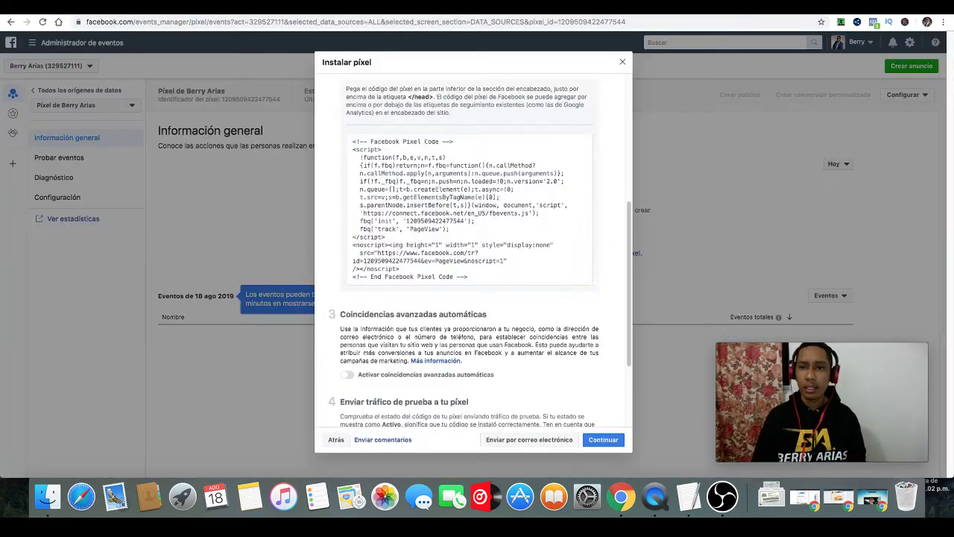
Check the pixel's status under Enviar tráfico de prueba a tu píxel in the Instalar píxel dialog
click(469, 292)
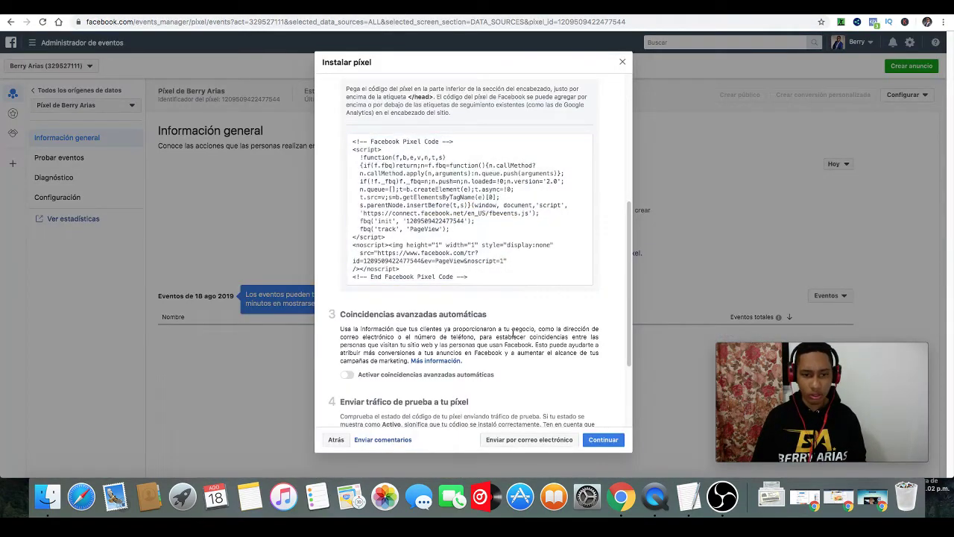
scroll(517, 321, down, 3)
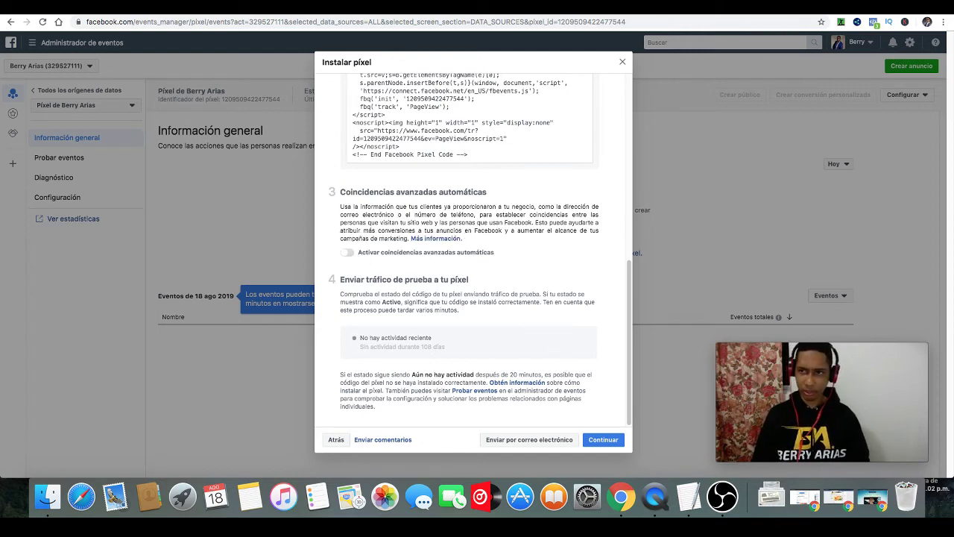
key(ctrl+Tab)
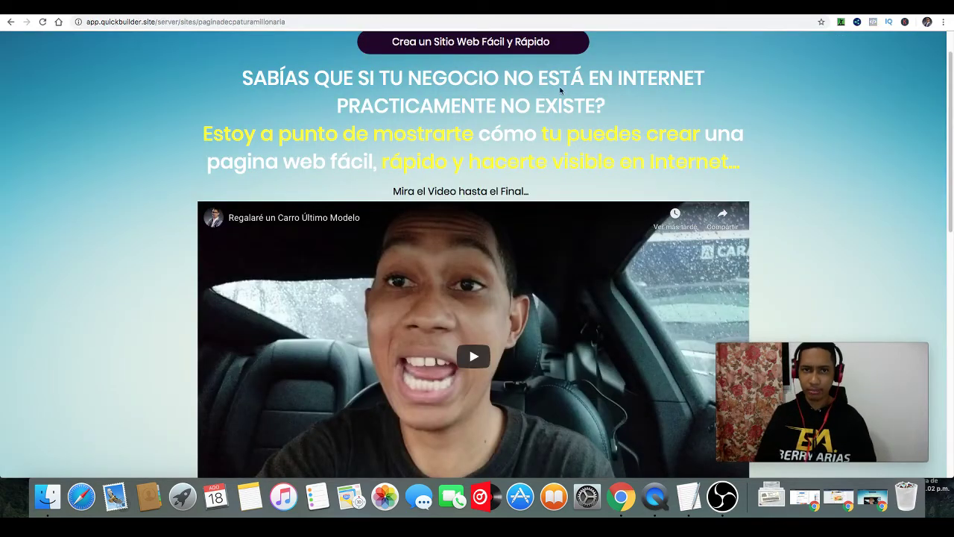
Switch back to the Quick Builder window, return to the capture page's editor and open its HTML code
click(872, 495)
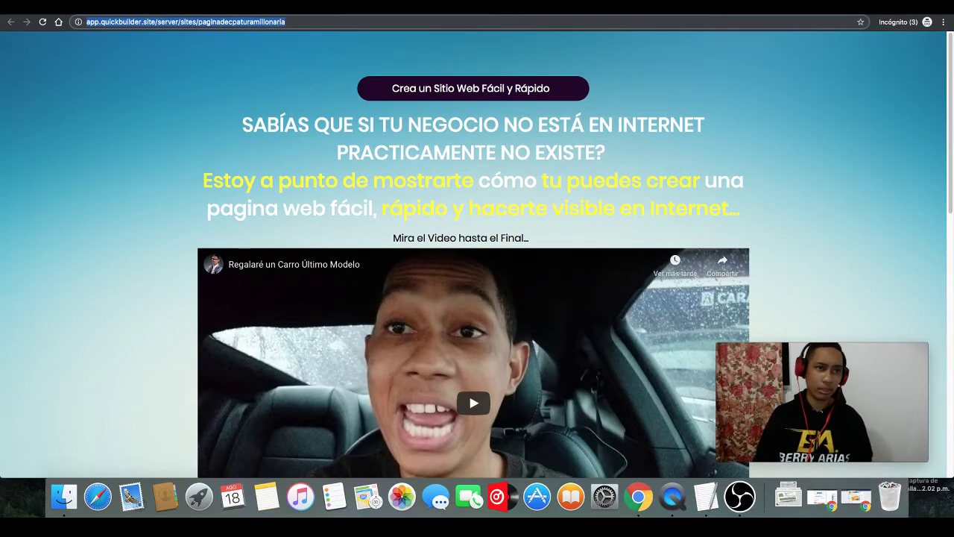
text(app.quickbuilder.site/server/builder/687)
key(Return)
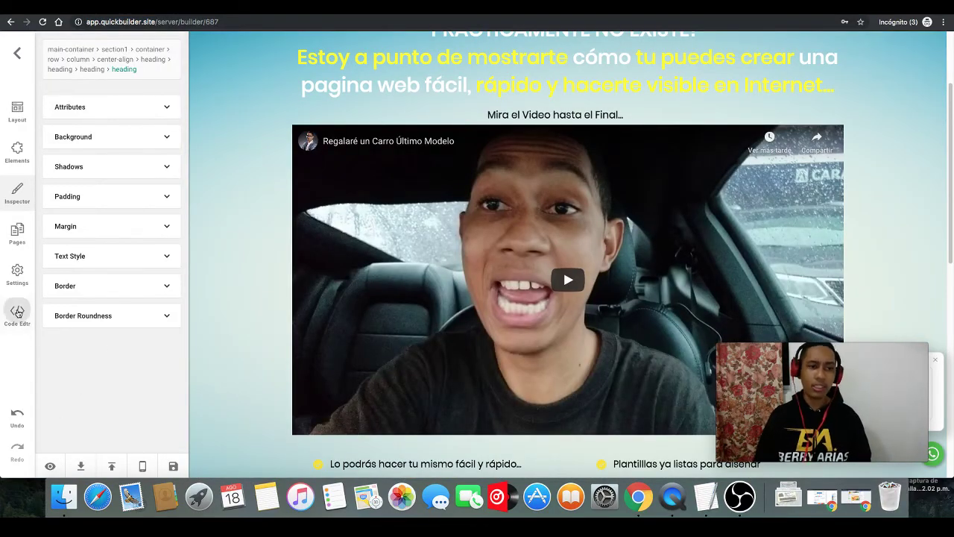
click(17, 312)
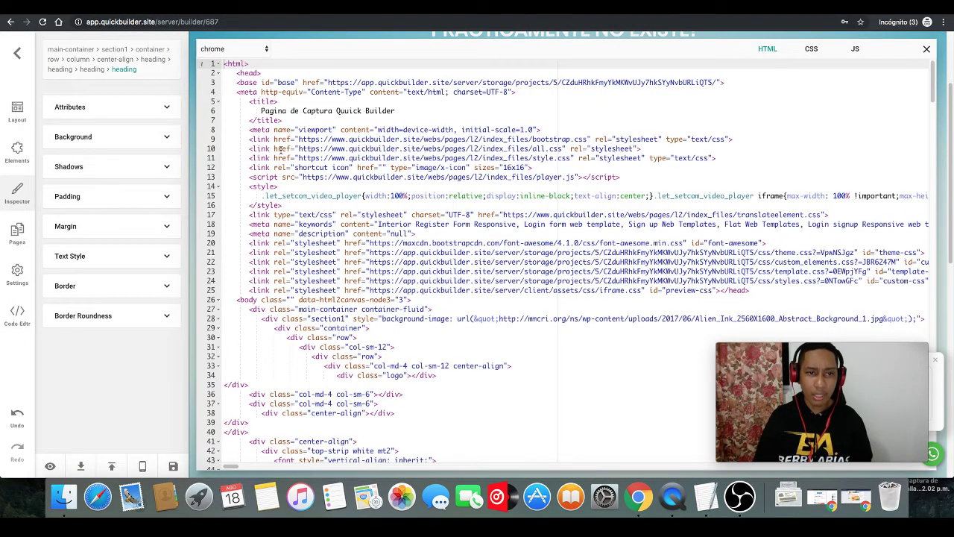
Locate the closing </head> tag in the HTML code and insert an empty line before it
scroll(282, 149, down, 2)
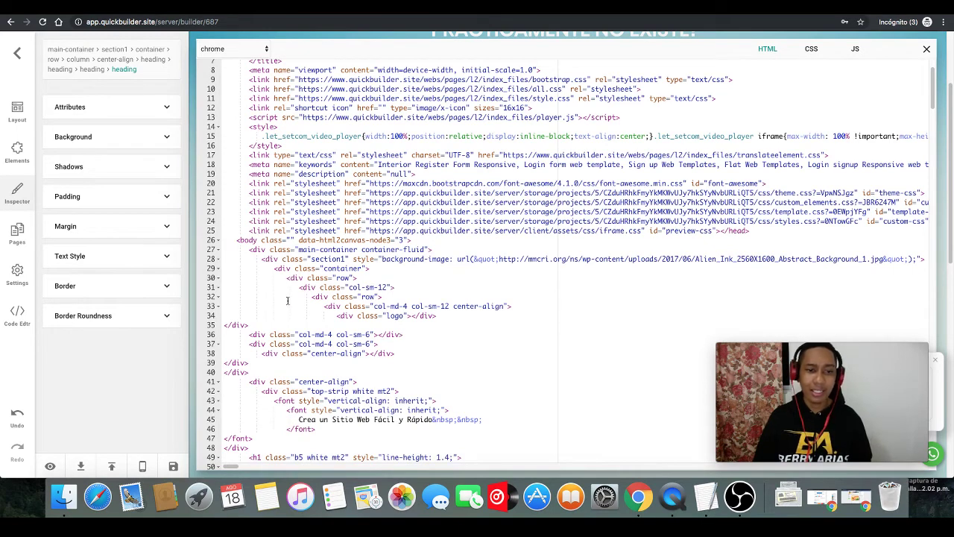
scroll(287, 300, down, 5)
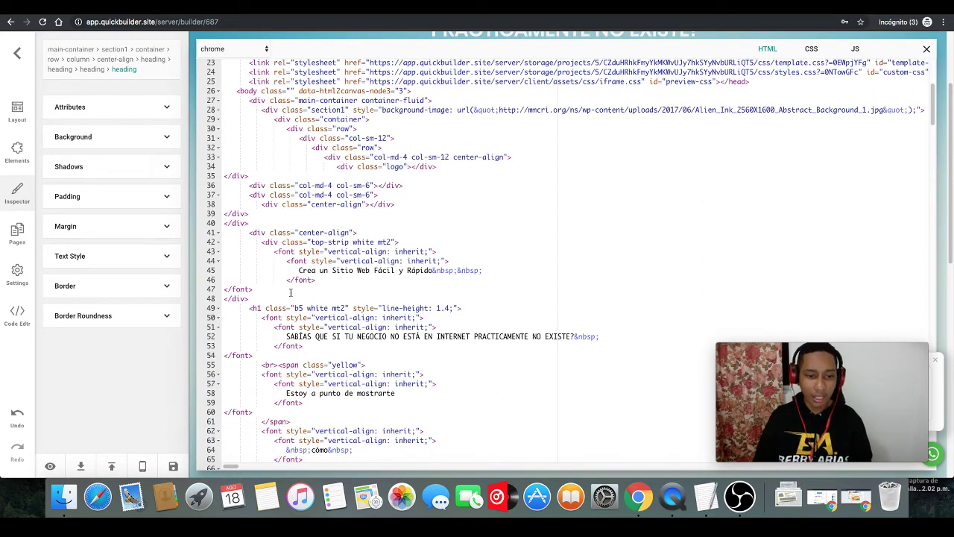
scroll(291, 292, down, 9)
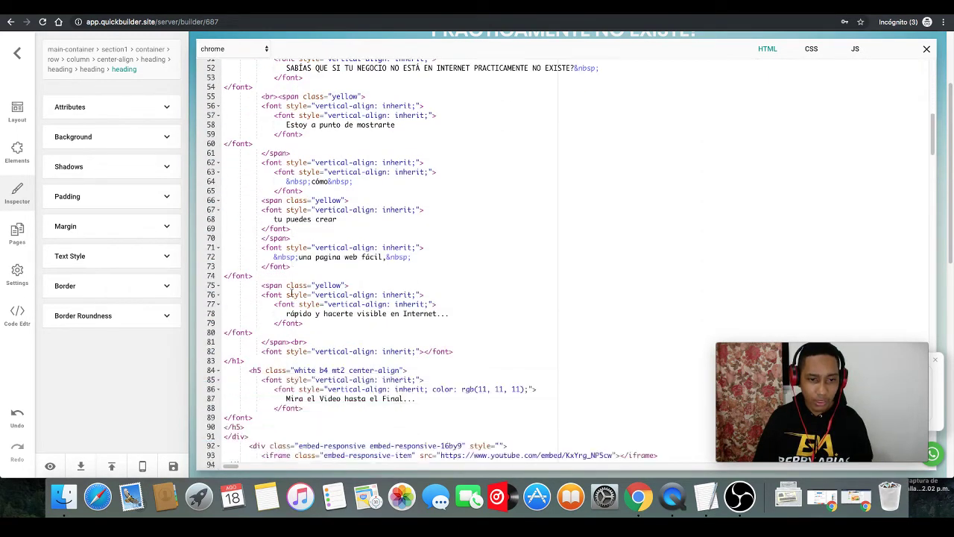
scroll(291, 293, down, 8)
scroll(291, 292, up, 4)
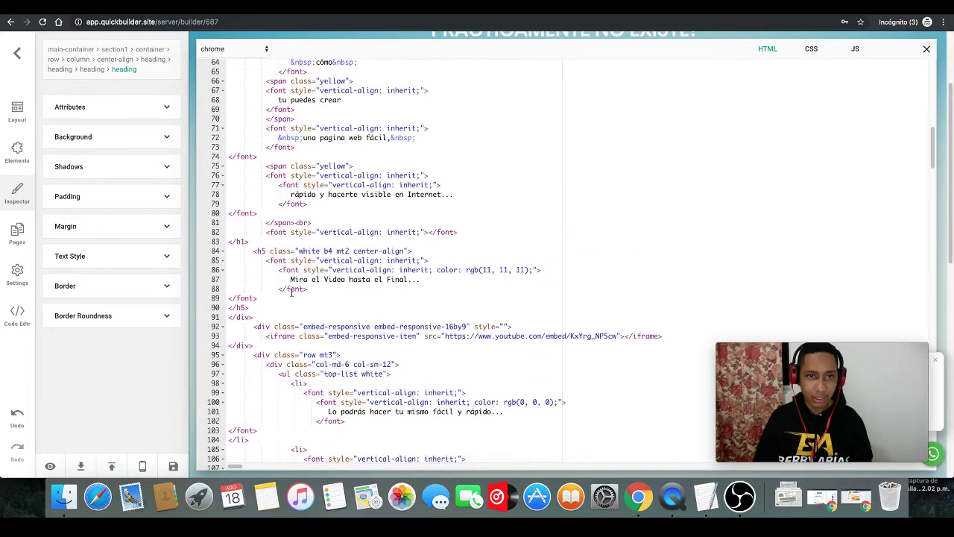
scroll(291, 292, up, 20)
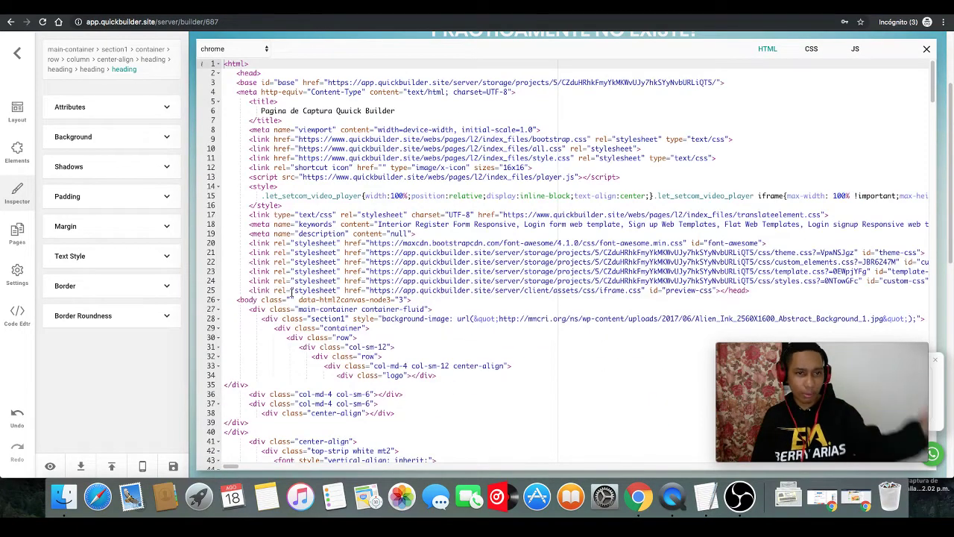
scroll(289, 241, down, 3)
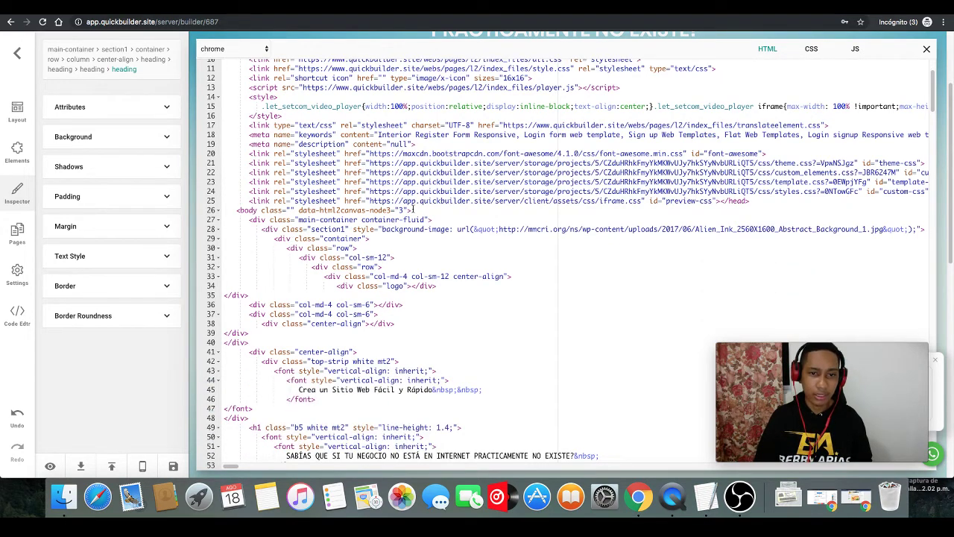
click(412, 210)
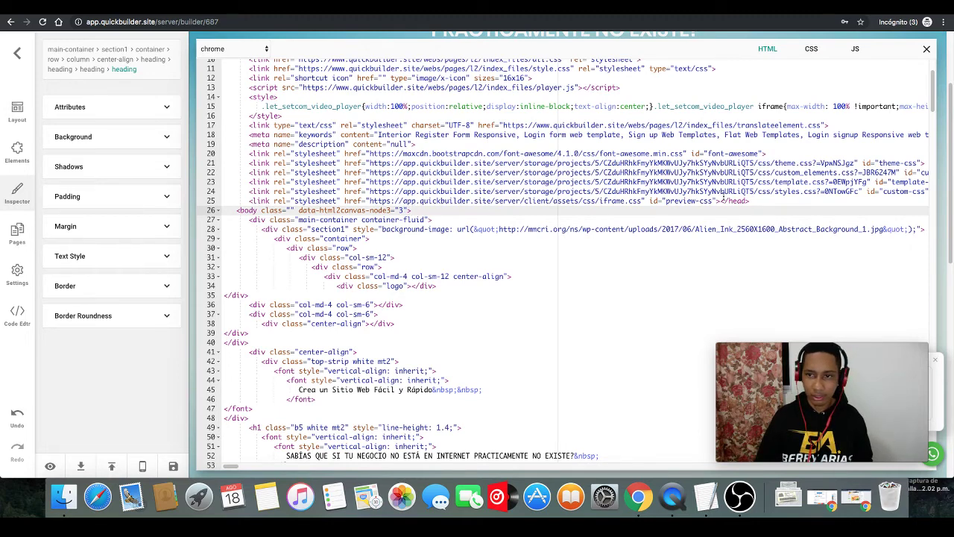
click(720, 201)
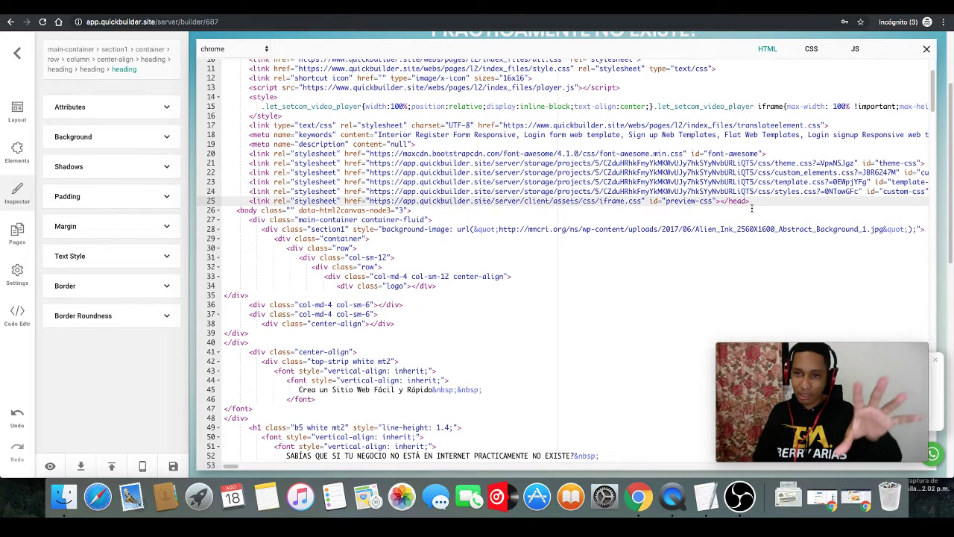
drag(751, 201, 720, 201)
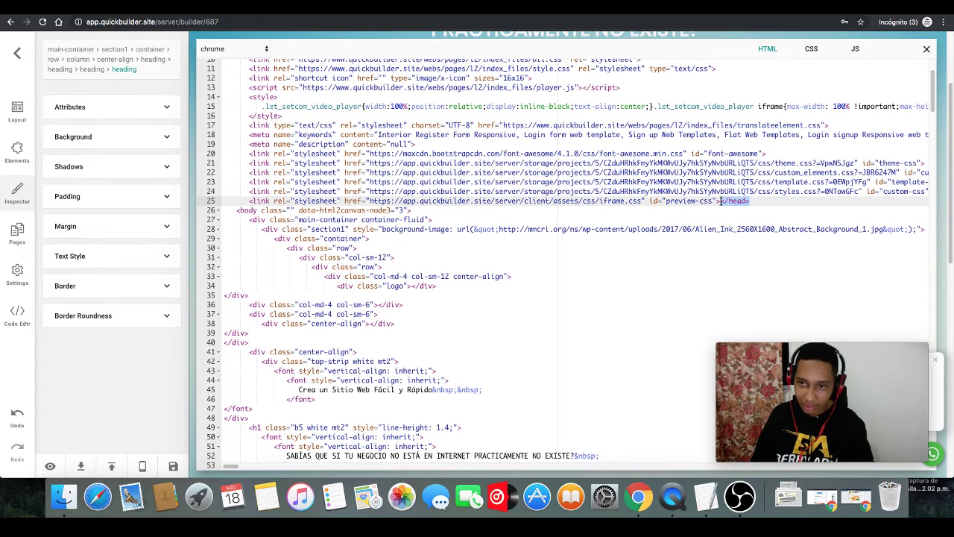
click(721, 201)
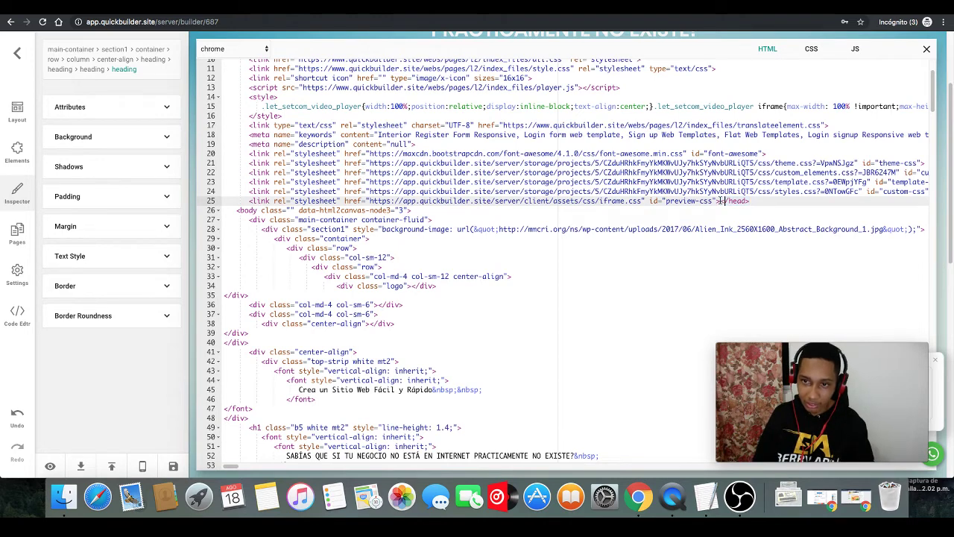
key(Return)
key(Return)
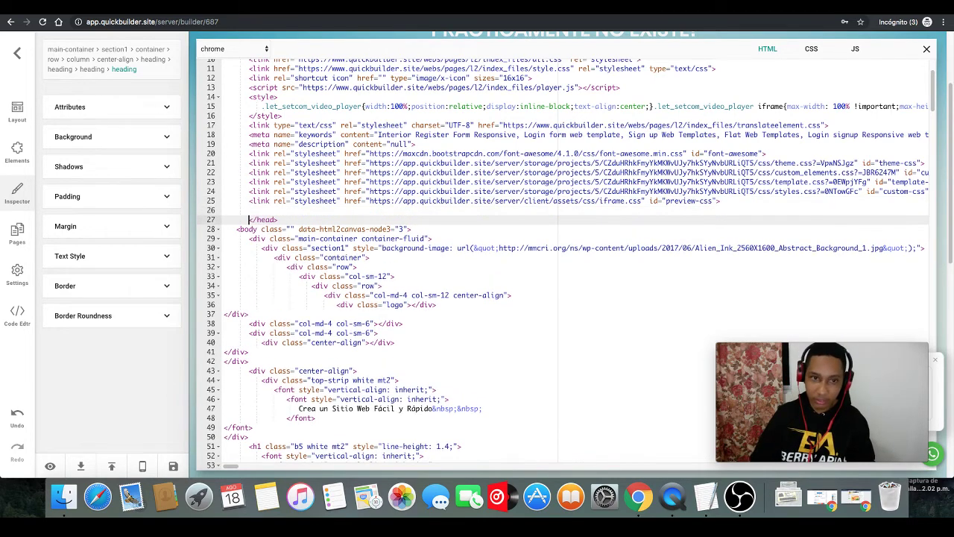
click(277, 210)
right_click(278, 210)
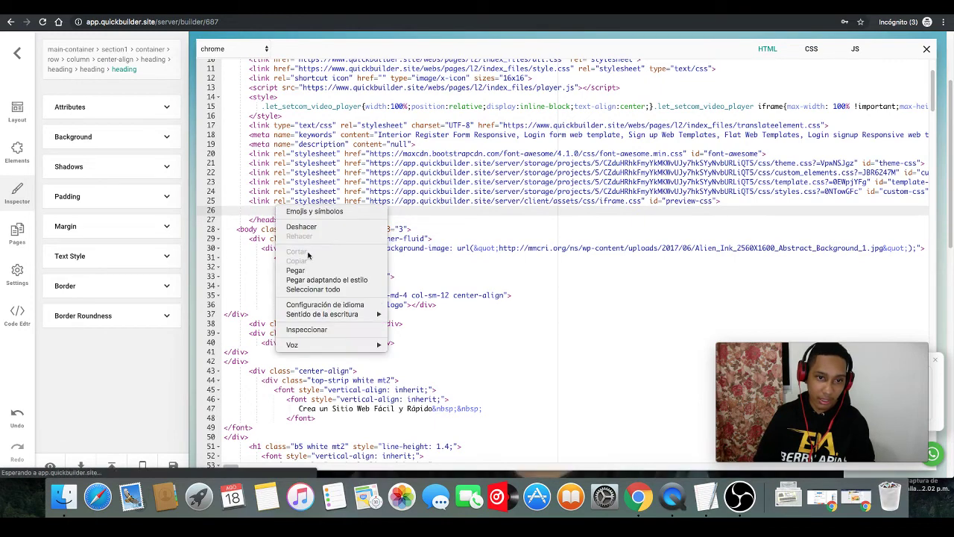
click(297, 270)
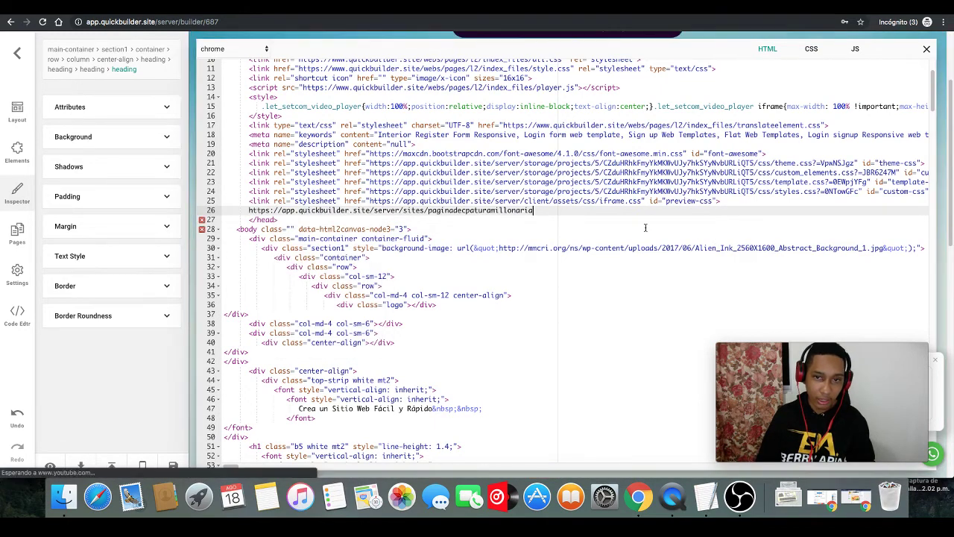
drag(533, 210, 249, 210)
key(BackSpace)
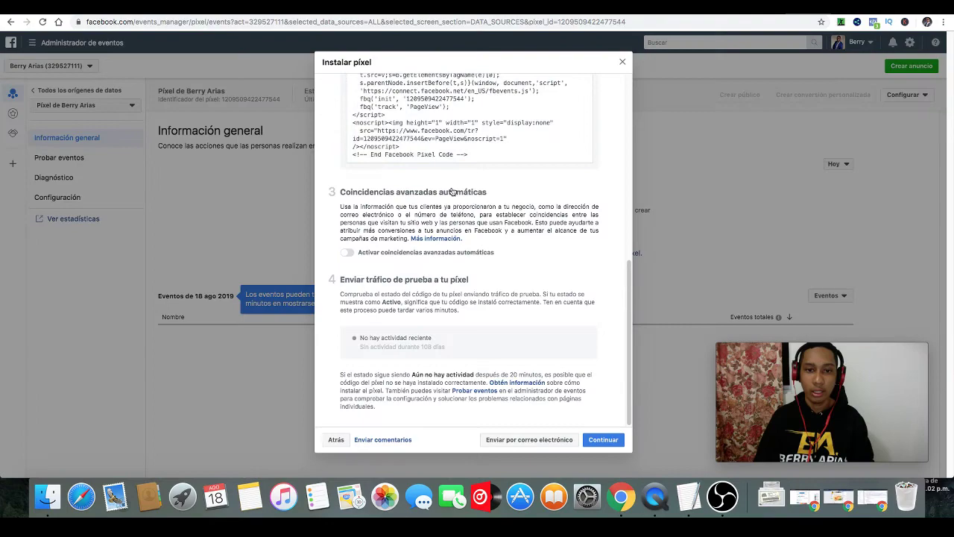
Copy the Facebook Pixel code again, paste it on the empty line above </head>, and save the project with the code editor closed
click(443, 131)
click(868, 504)
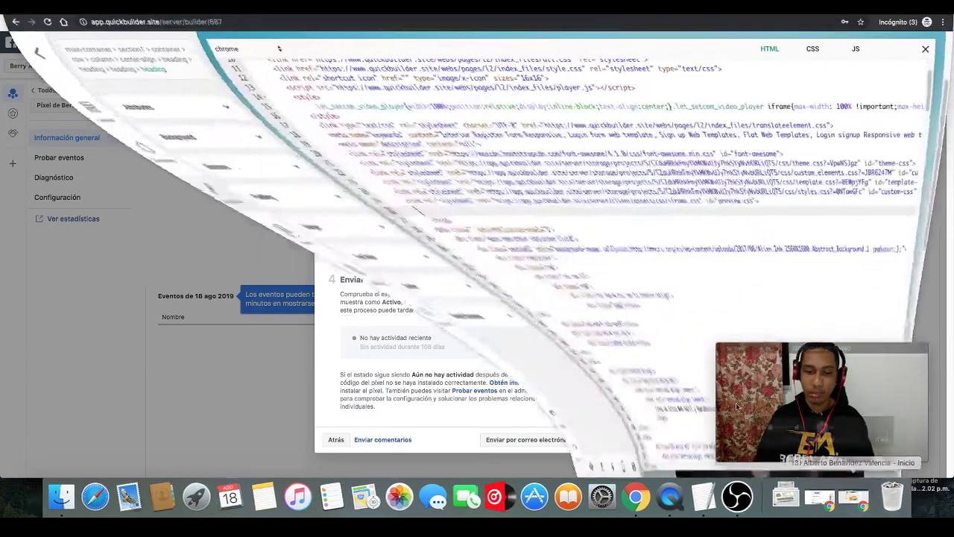
right_click(271, 215)
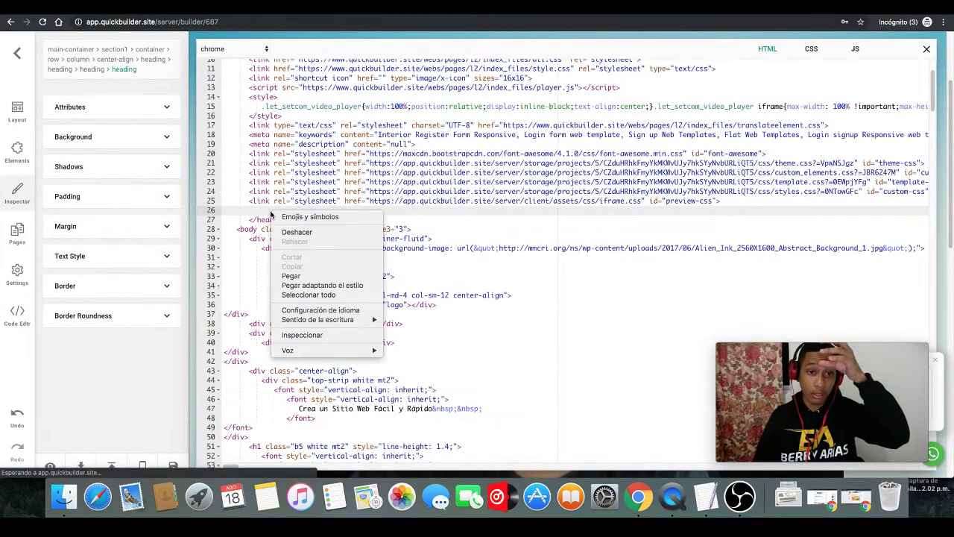
click(290, 275)
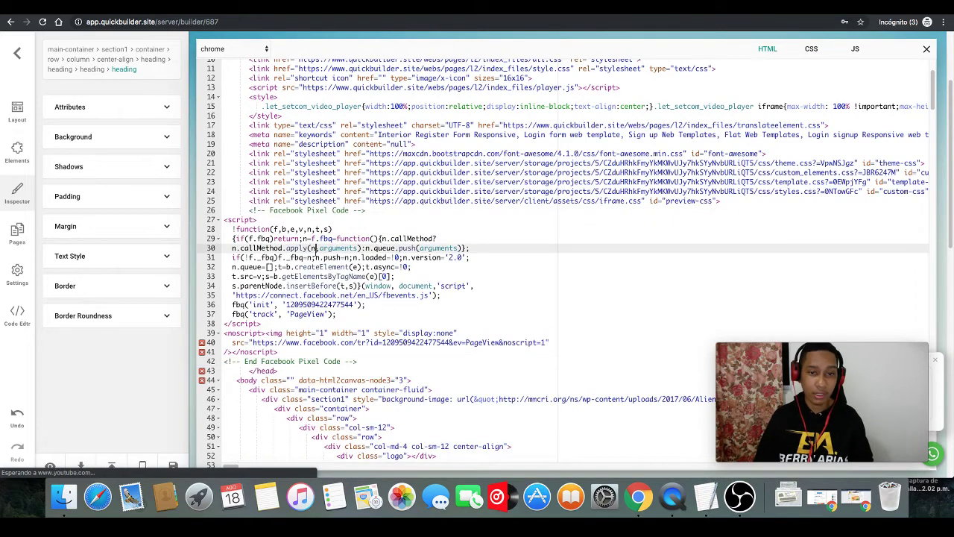
click(926, 51)
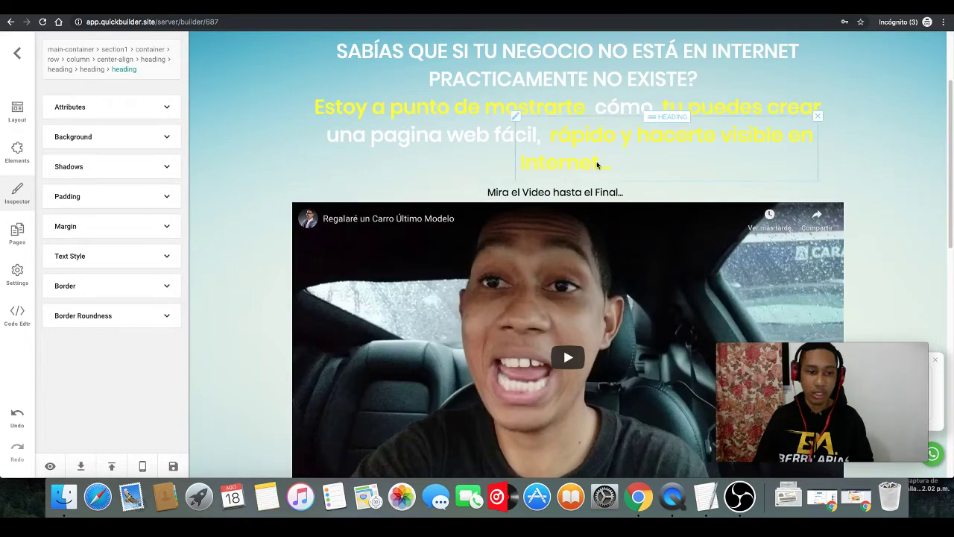
click(167, 465)
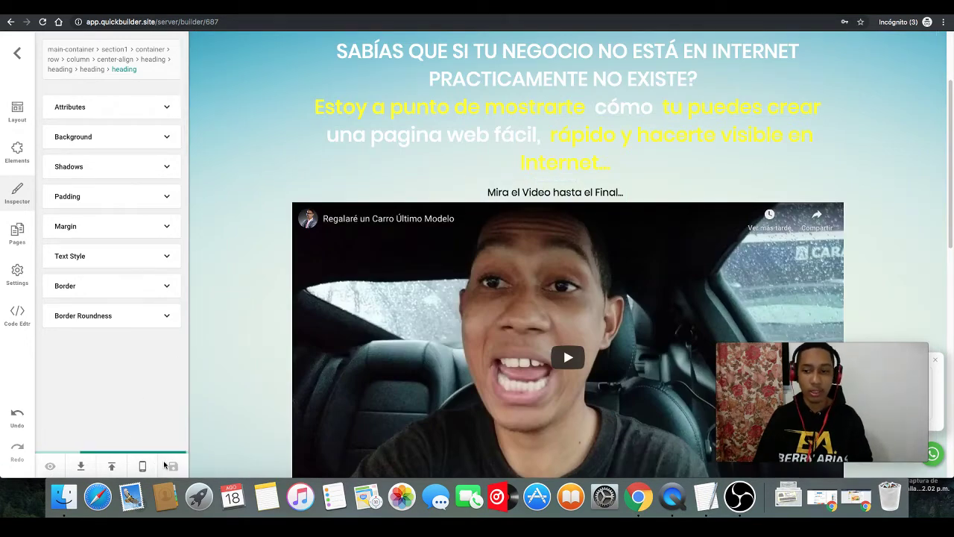
Preview the capture page, return to the builder and delete the empty columns above the "Crea un Sitio Web Fácil y Rápido" banner
click(50, 465)
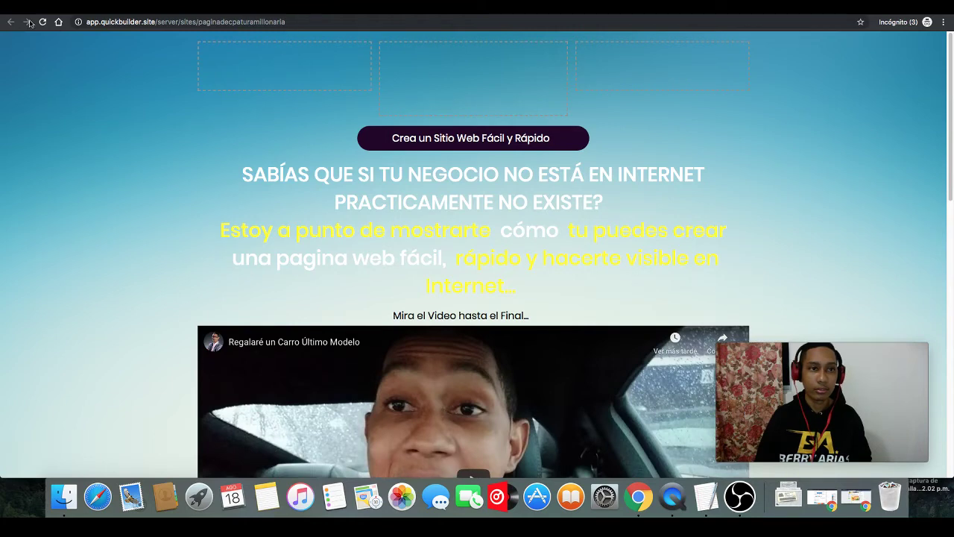
key(super+w)
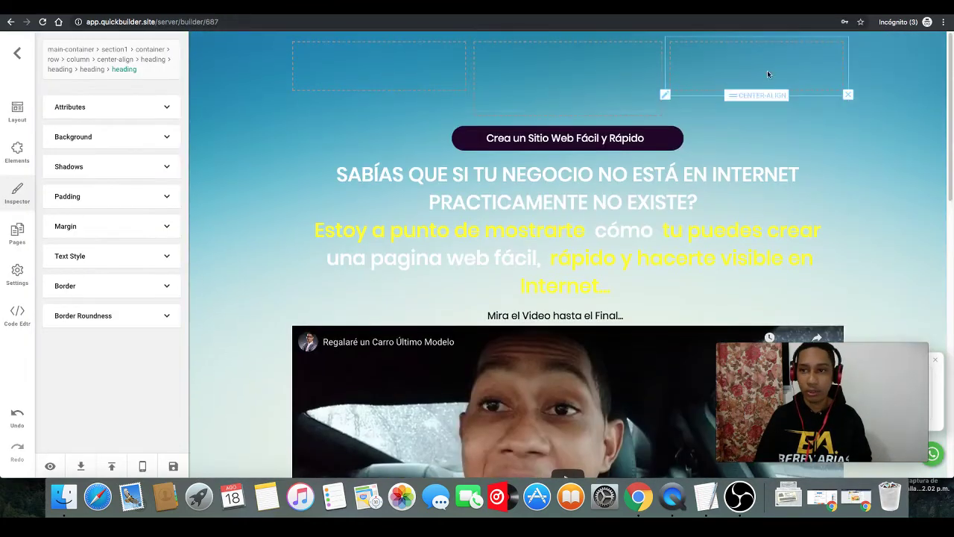
click(847, 96)
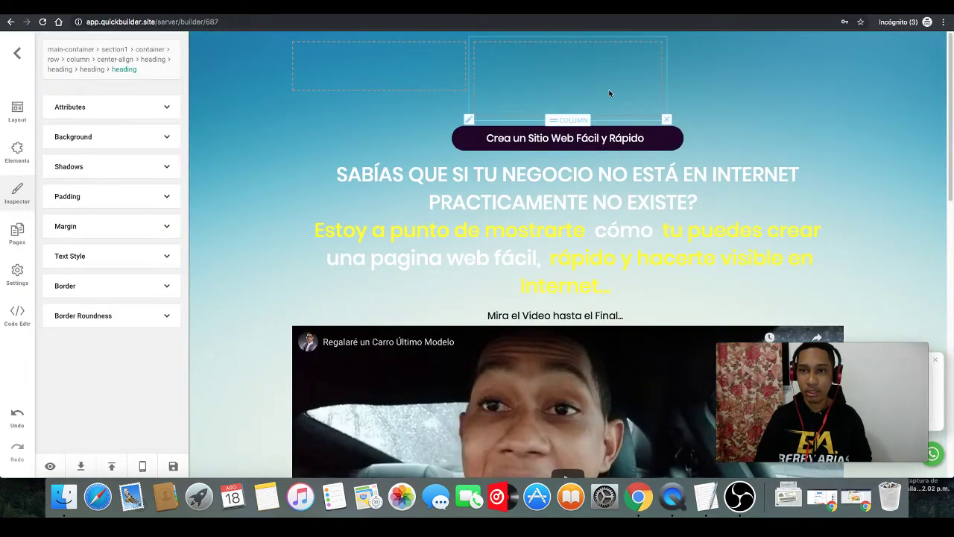
click(667, 120)
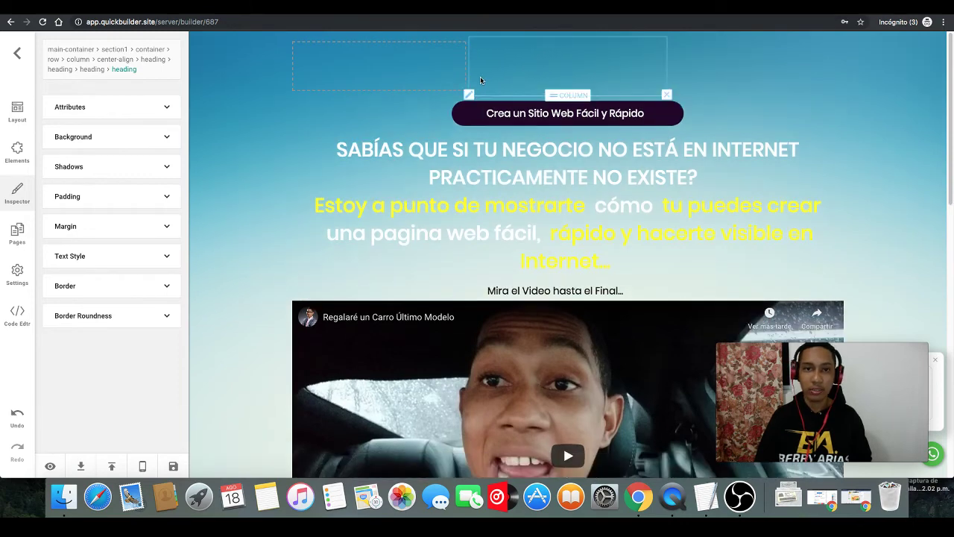
click(457, 82)
click(469, 94)
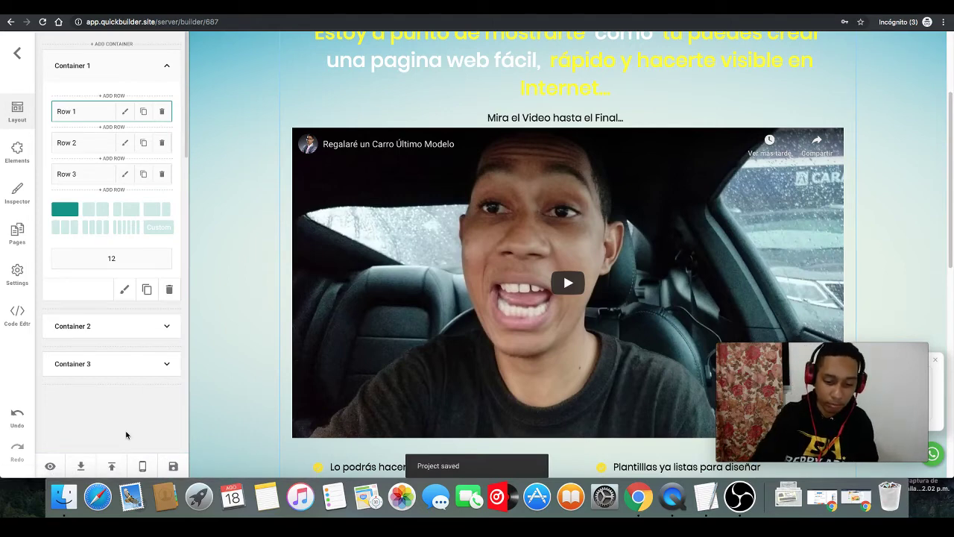
Preview the page, reload its published copy in the regular browser window to check Facebook Pixel Helper, and close the incognito preview
click(50, 466)
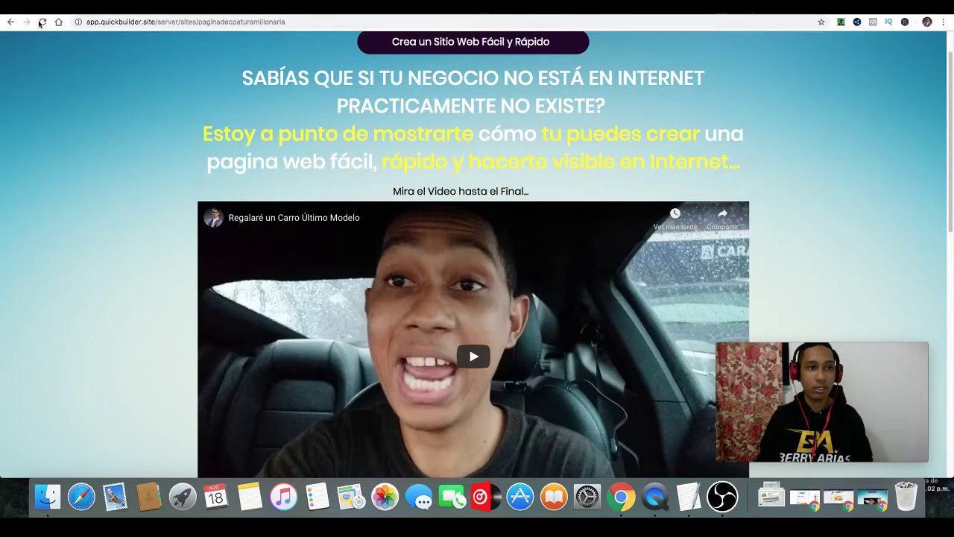
click(42, 23)
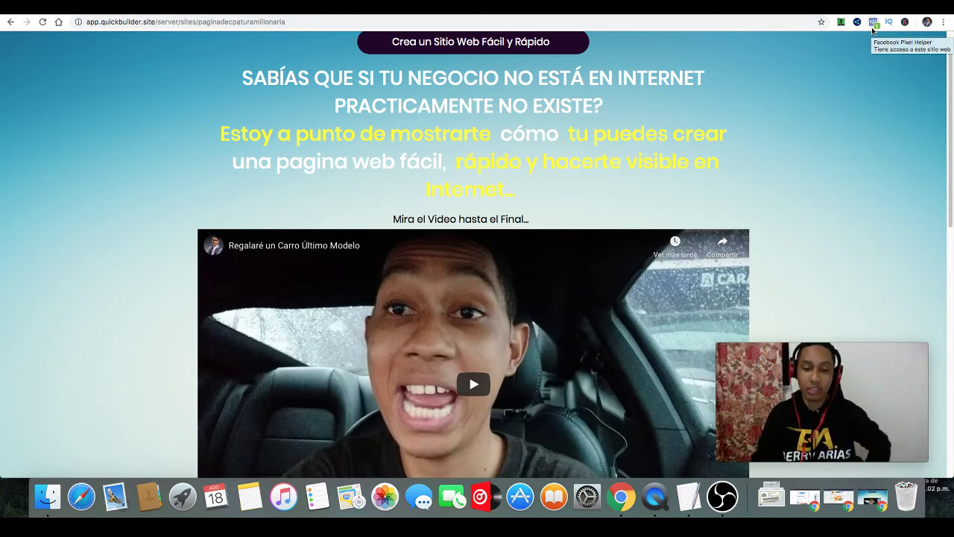
click(872, 496)
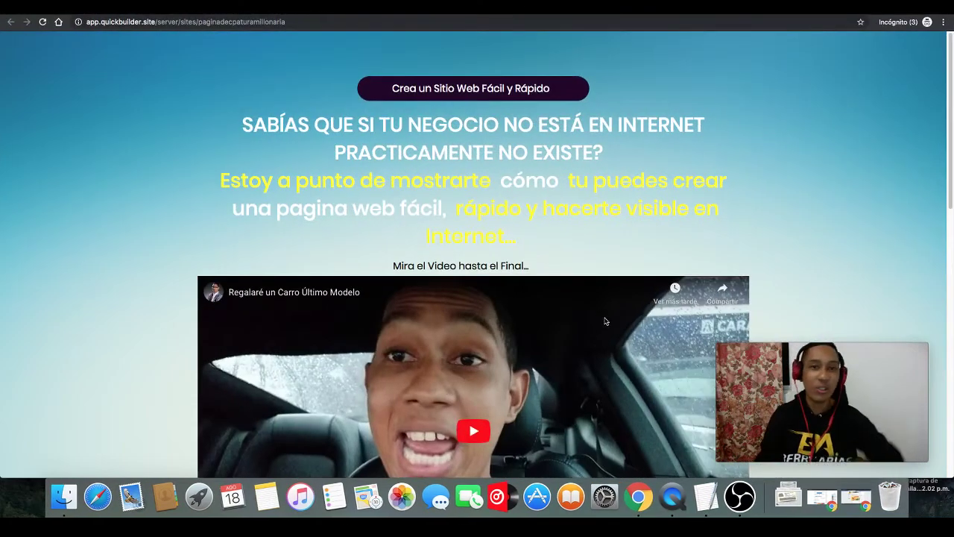
key(super+w)
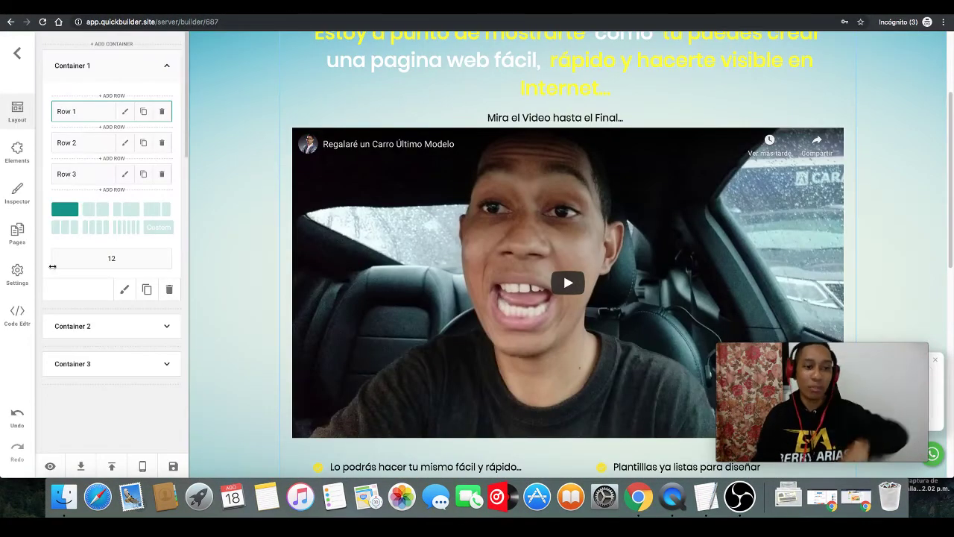
Delete the HTML from the Facebook Pixel Code comment through the End Facebook Pixel Code comment, and close the code editor
click(22, 312)
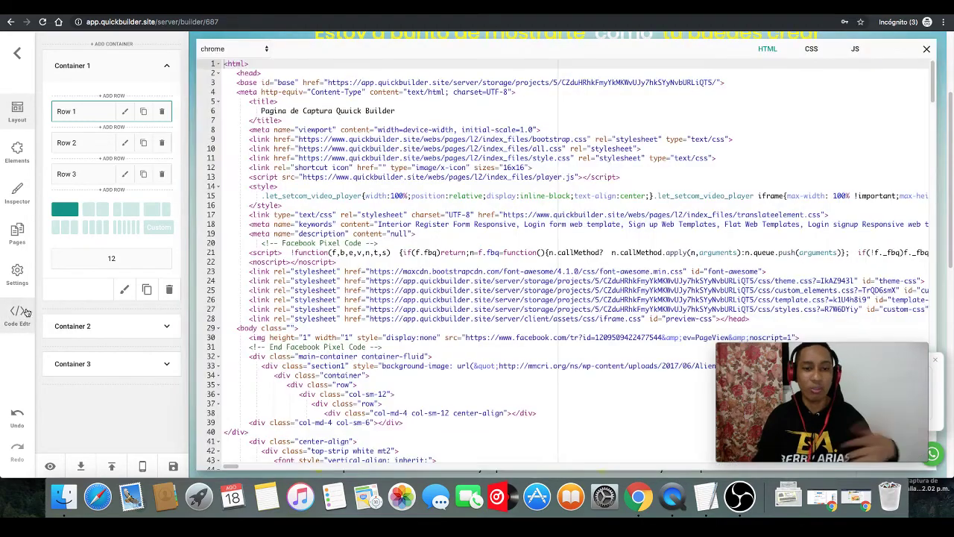
click(260, 242)
drag(279, 242, 345, 347)
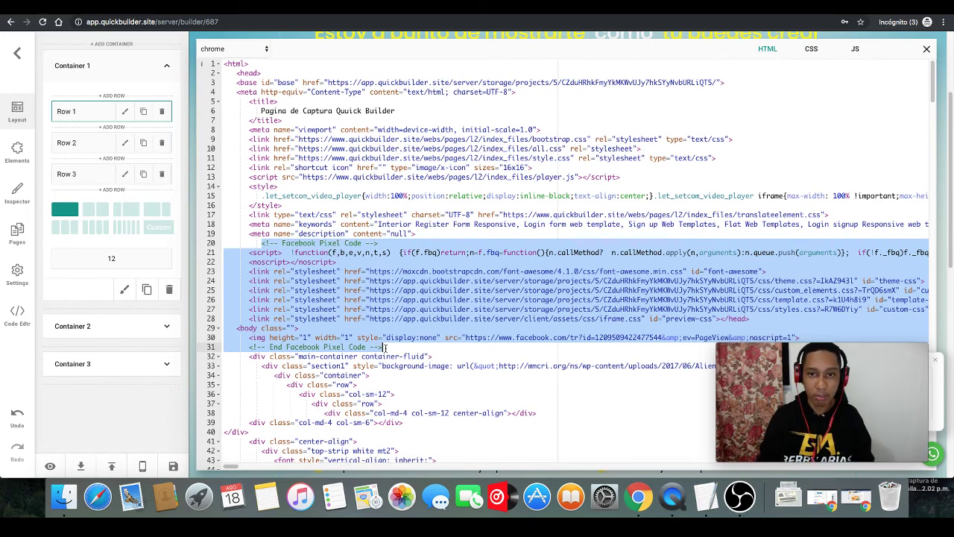
key(BackSpace)
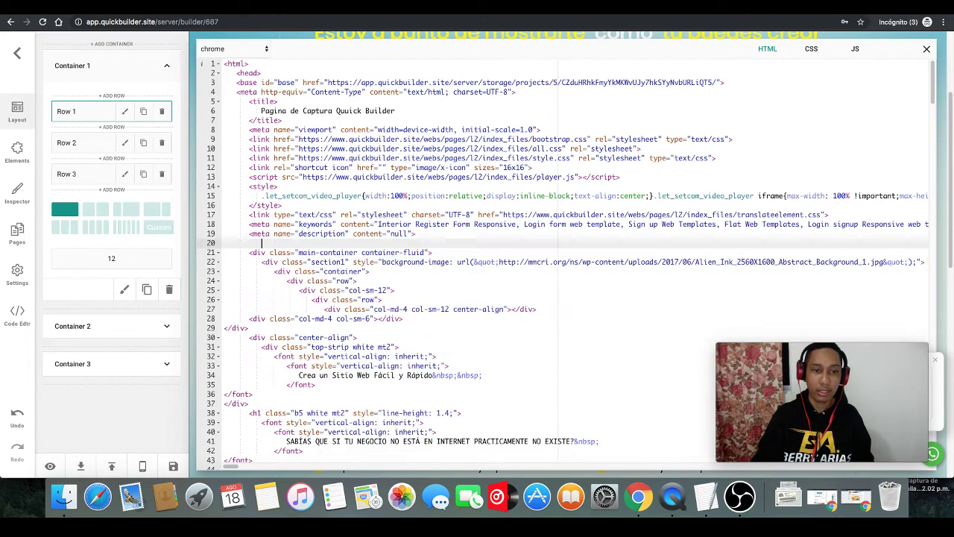
key(BackSpace)
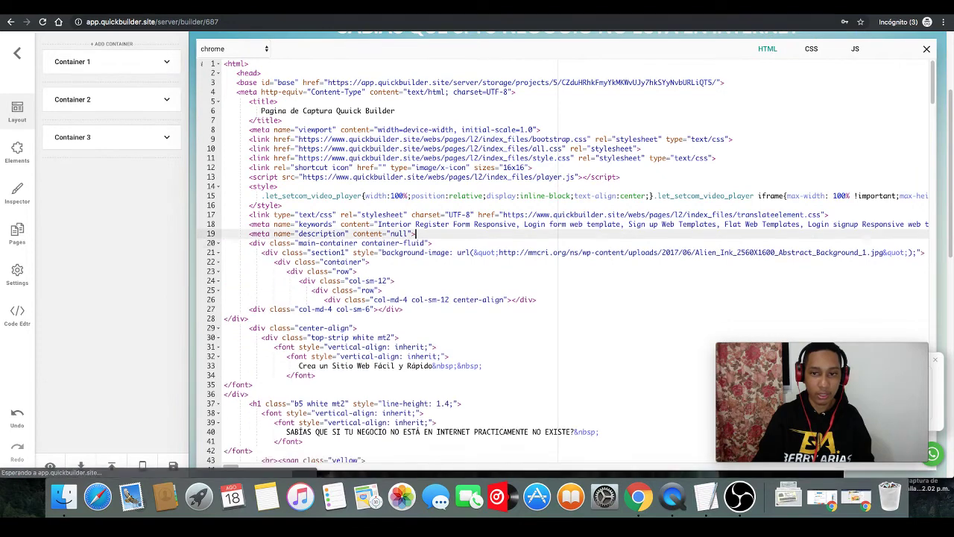
click(927, 50)
Delete the empty row above the "Crea un Sitio Web Fácil y Rápido" banner and save the project
scroll(563, 321, up, 3)
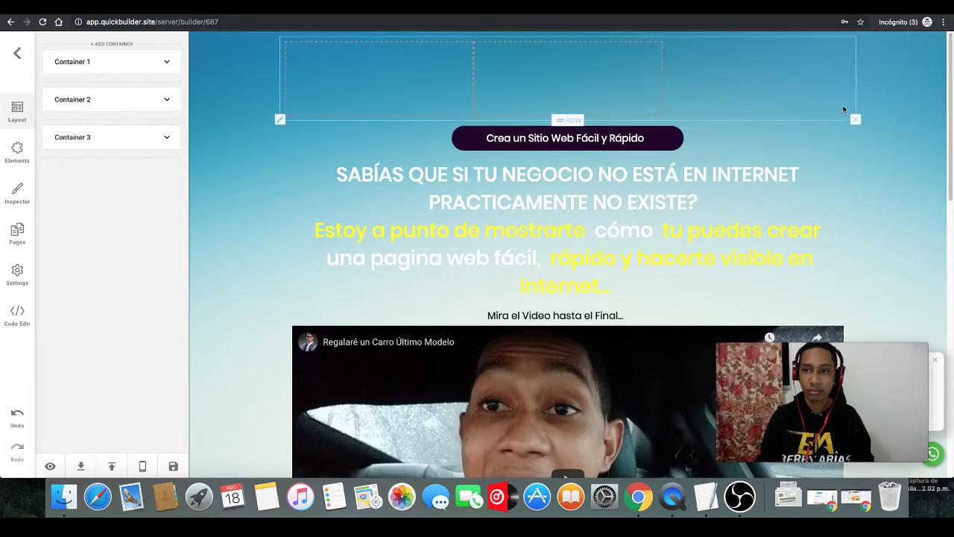
click(856, 118)
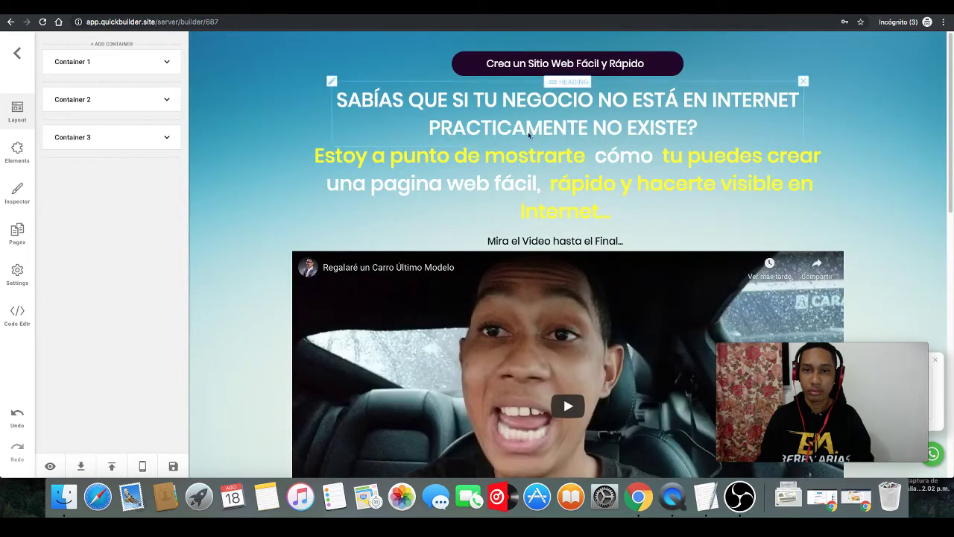
click(173, 466)
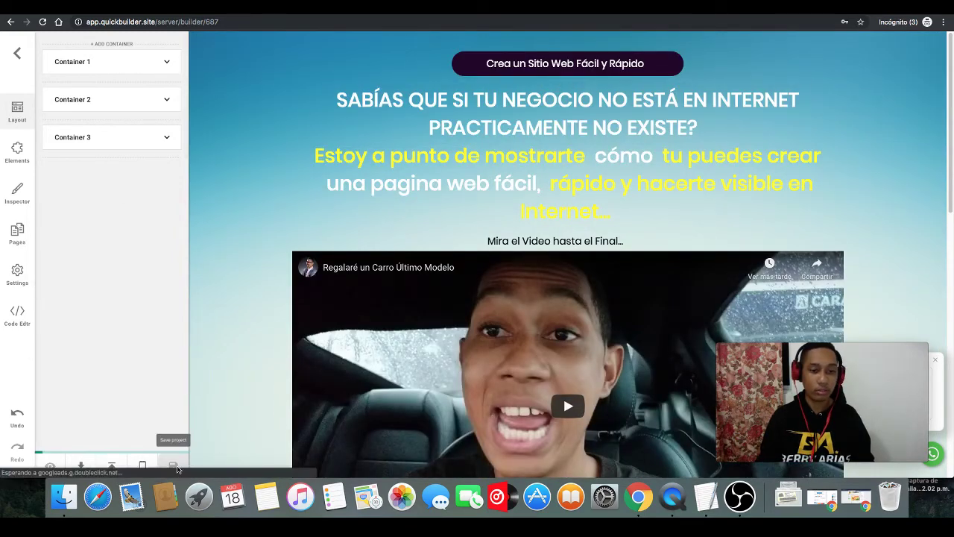
Preview the saved page, reload its published copy in the regular browser window and check it from top to footer
click(49, 467)
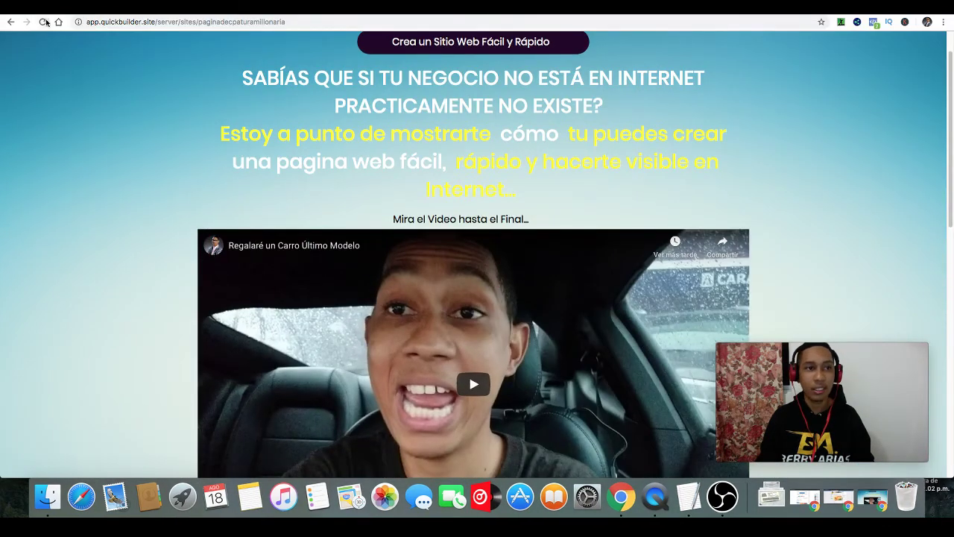
click(43, 21)
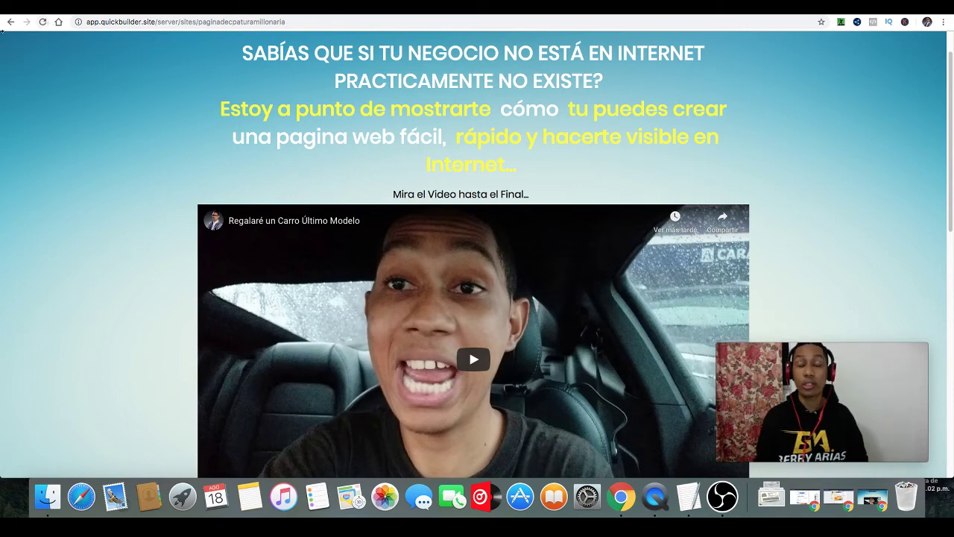
click(43, 22)
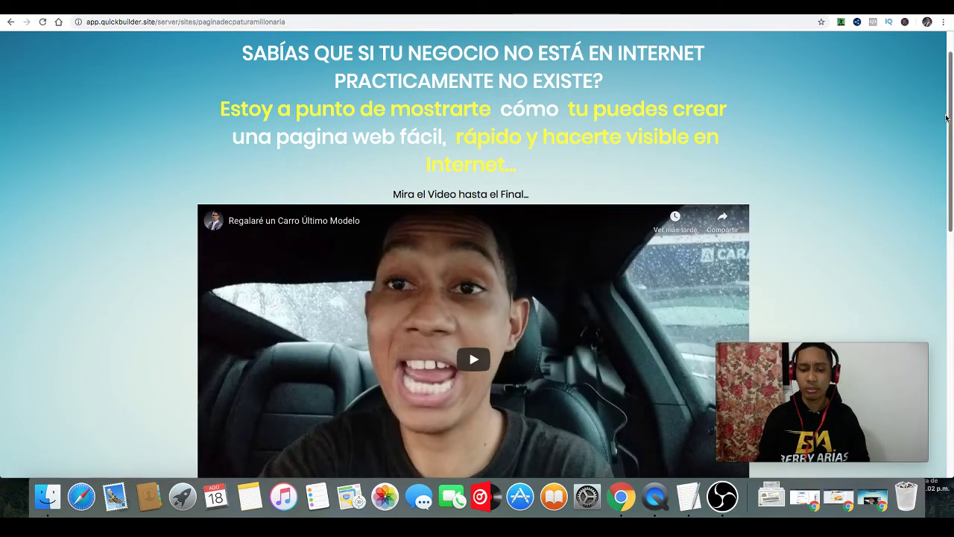
scroll(941, 171, down, 15)
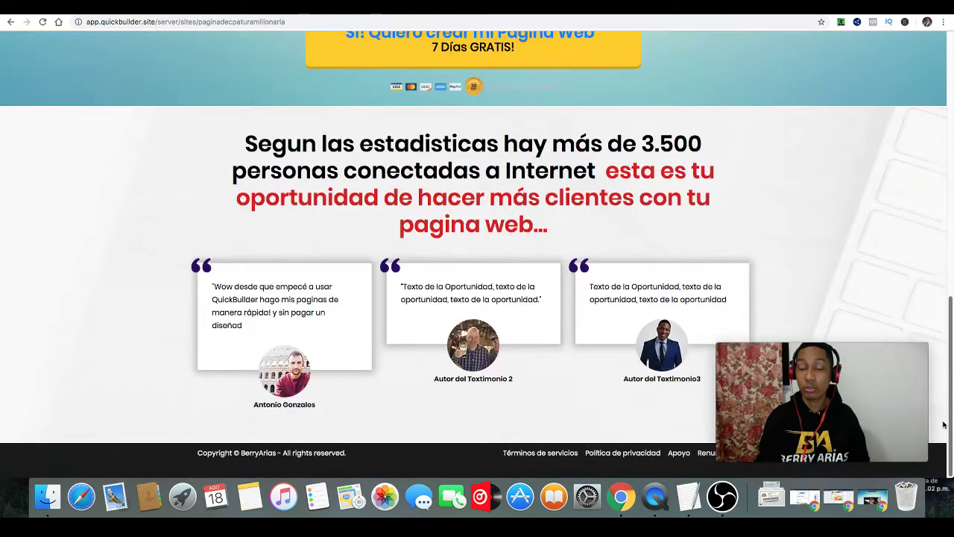
scroll(941, 172, up, 15)
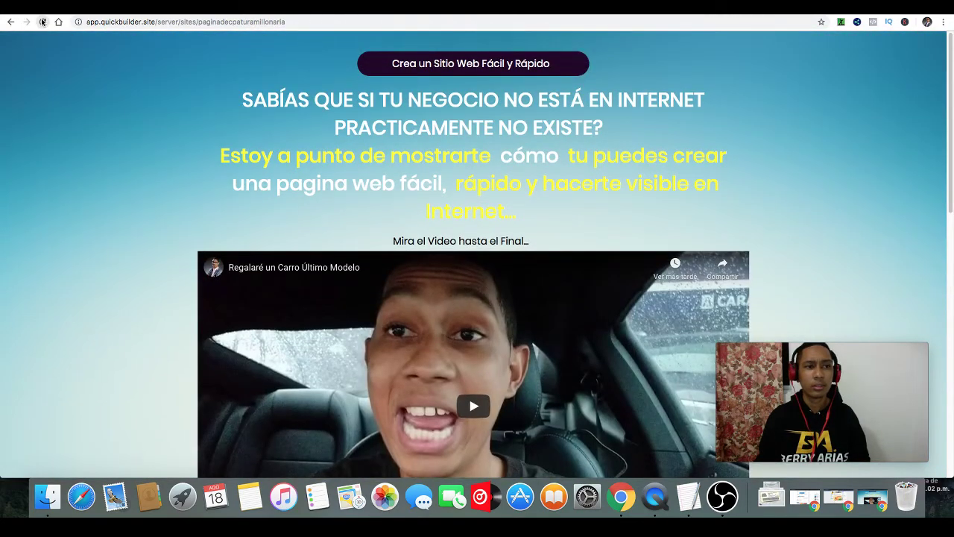
click(43, 22)
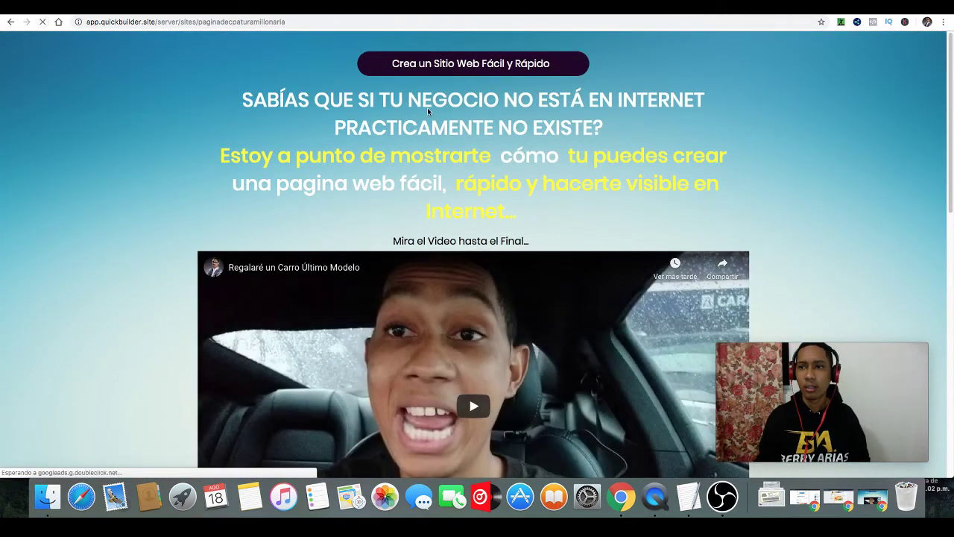
Return to the Quick Builder window, open the page's HTML code and insert an empty line before the closing </head> tag
click(836, 506)
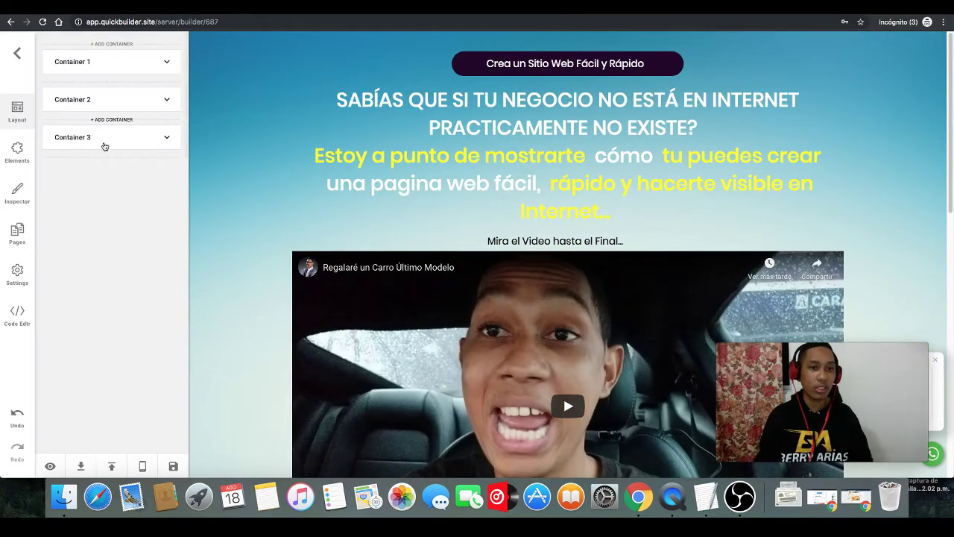
click(18, 313)
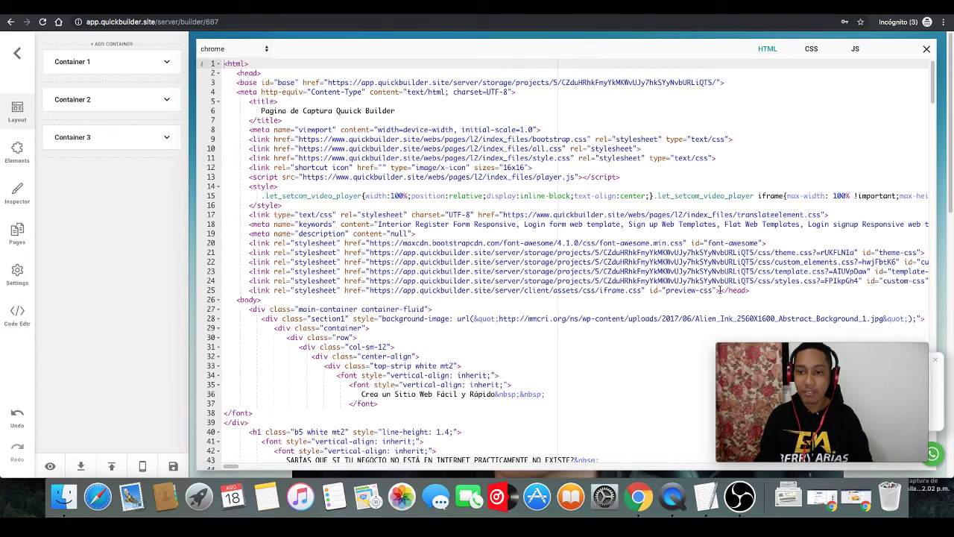
drag(719, 290, 734, 290)
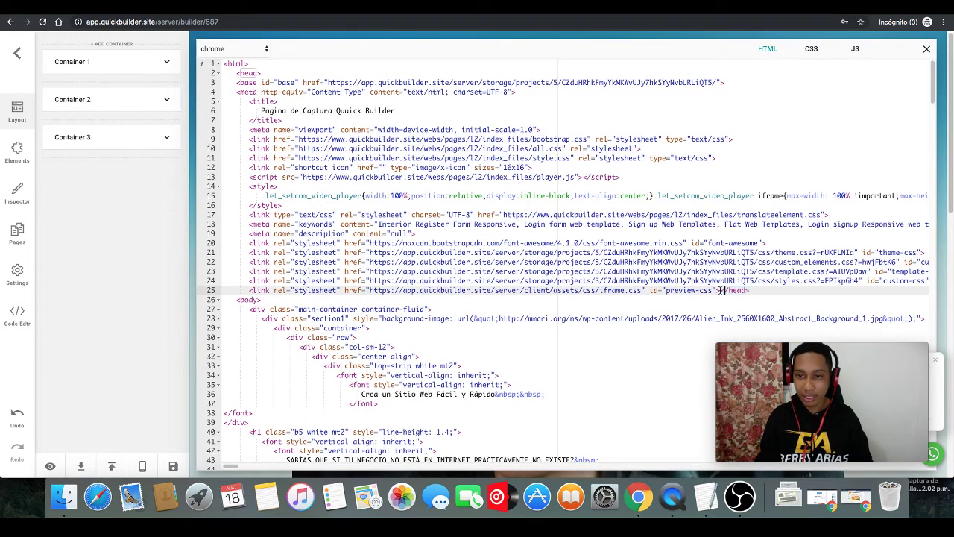
key(Return)
key(Return)
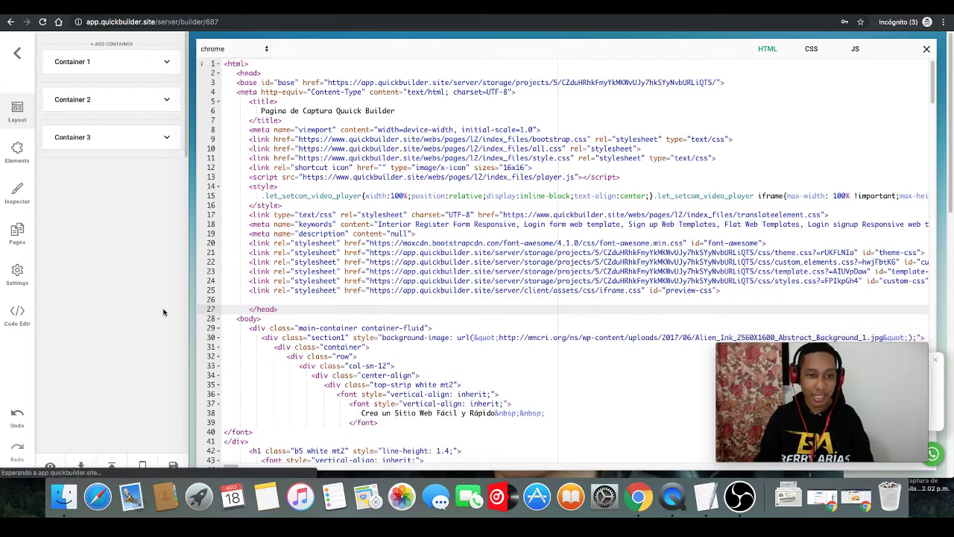
Paste the Facebook Pixel code on the empty line above </head>, close the code editor and save the project
click(250, 299)
right_click(251, 299)
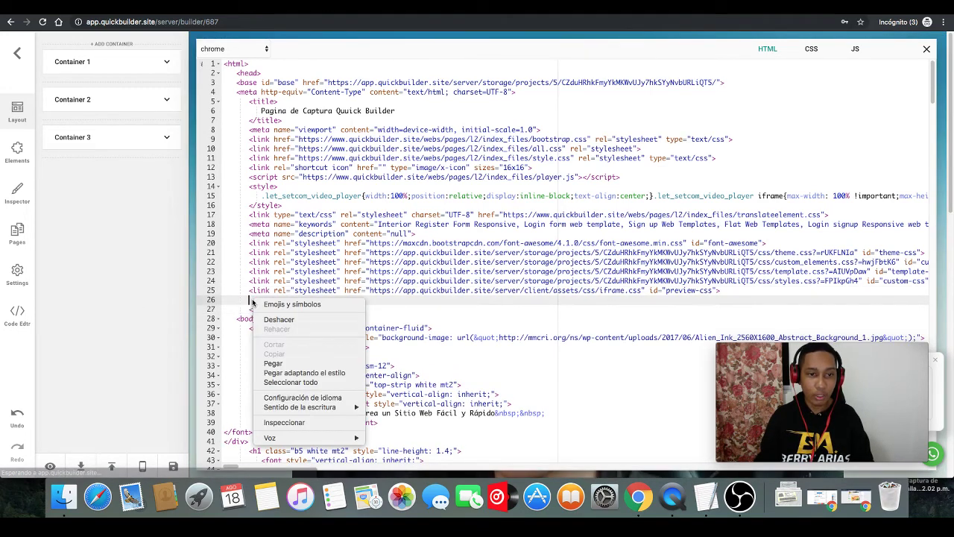
click(273, 363)
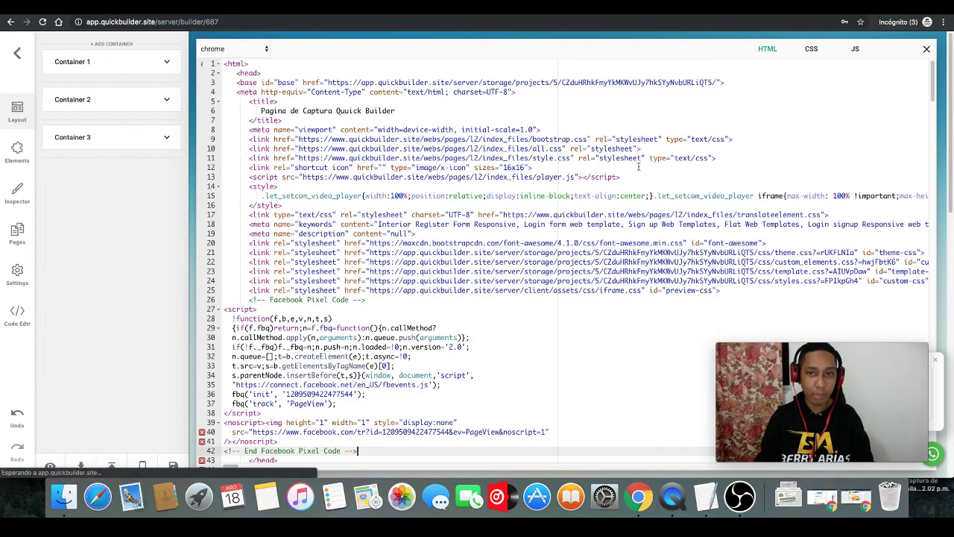
click(689, 158)
click(925, 49)
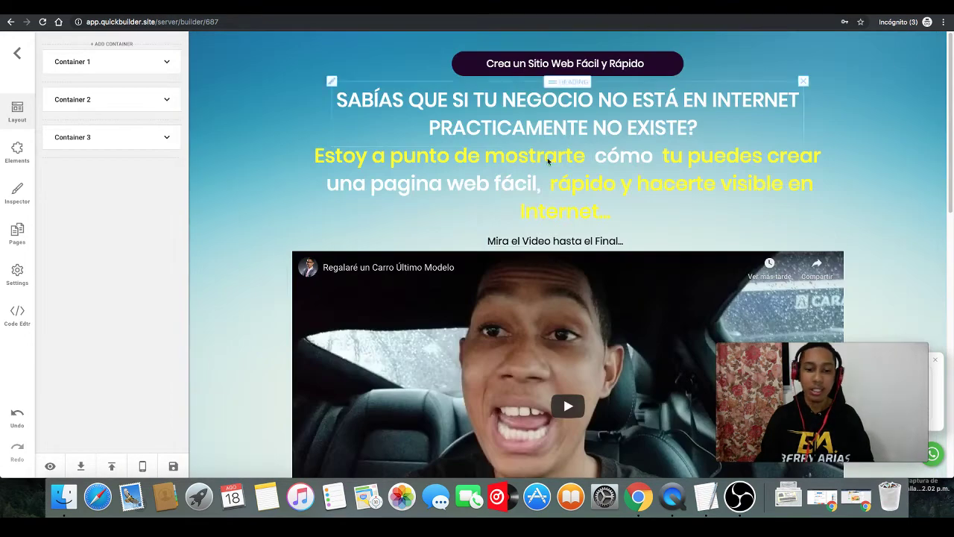
click(173, 466)
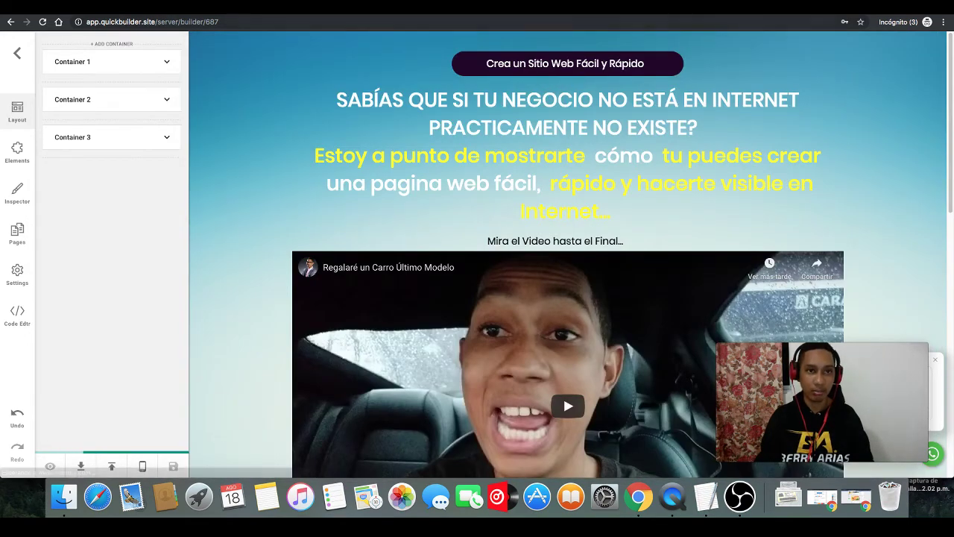
Preview the saved page and reload its published copy in the regular browser window to send the pixel test traffic
click(50, 466)
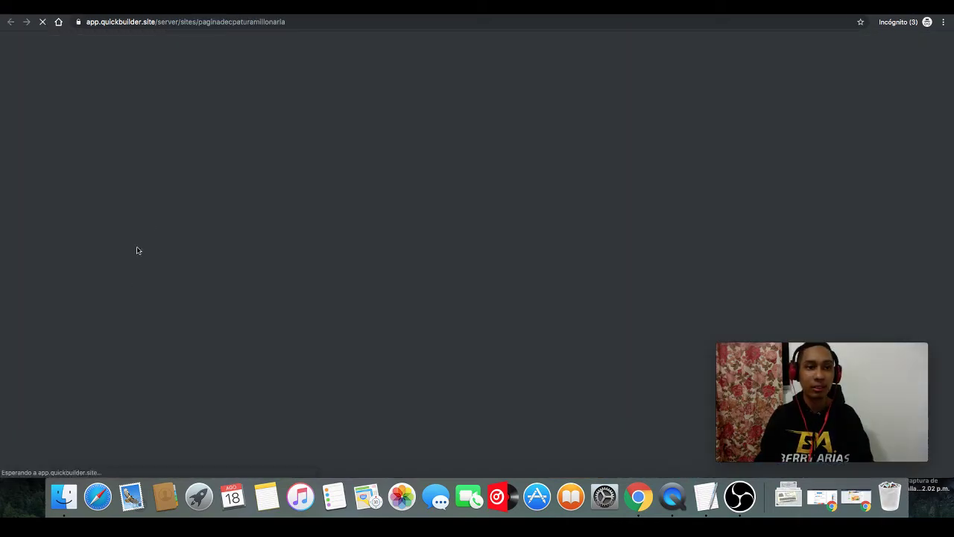
key(super+m)
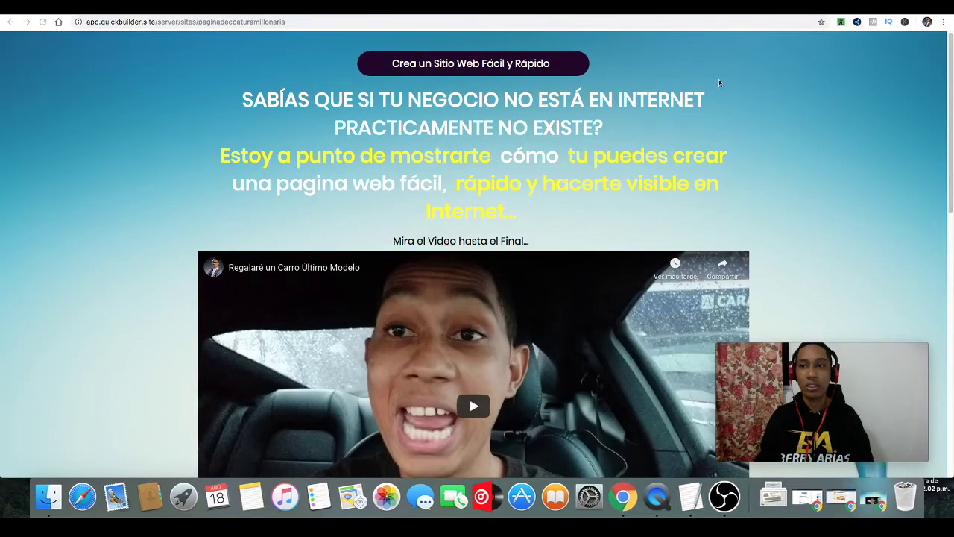
click(43, 23)
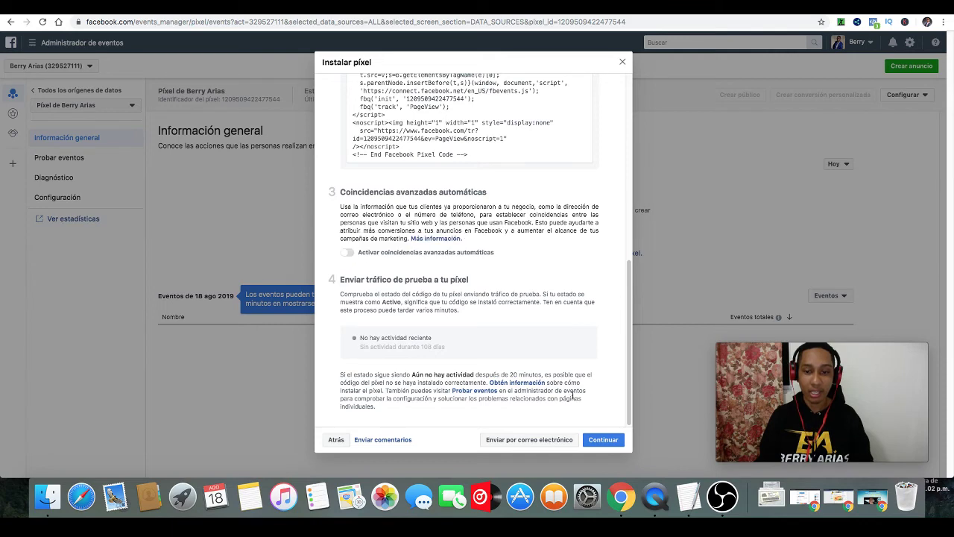
Continue from the Instalar píxel dialog to Configurar eventos and cancel the event setup to return to Información general
click(597, 440)
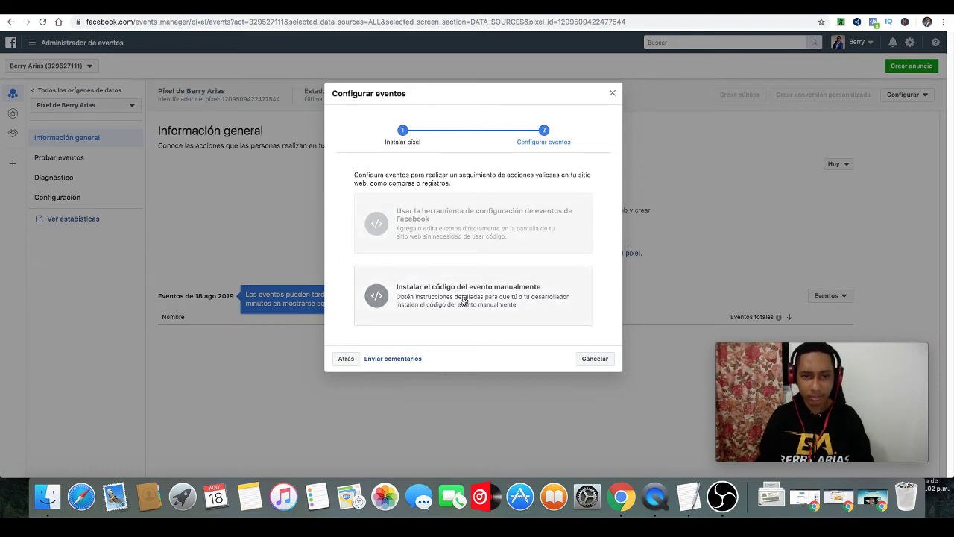
click(595, 358)
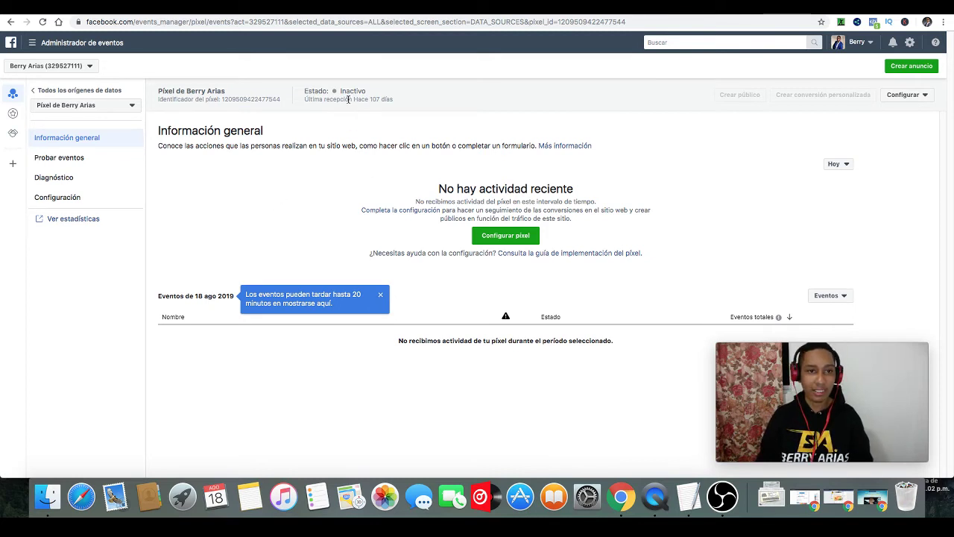
Reload the pixel's Información general page, enlarge it to check the status and last reception, and open Probar eventos
click(43, 23)
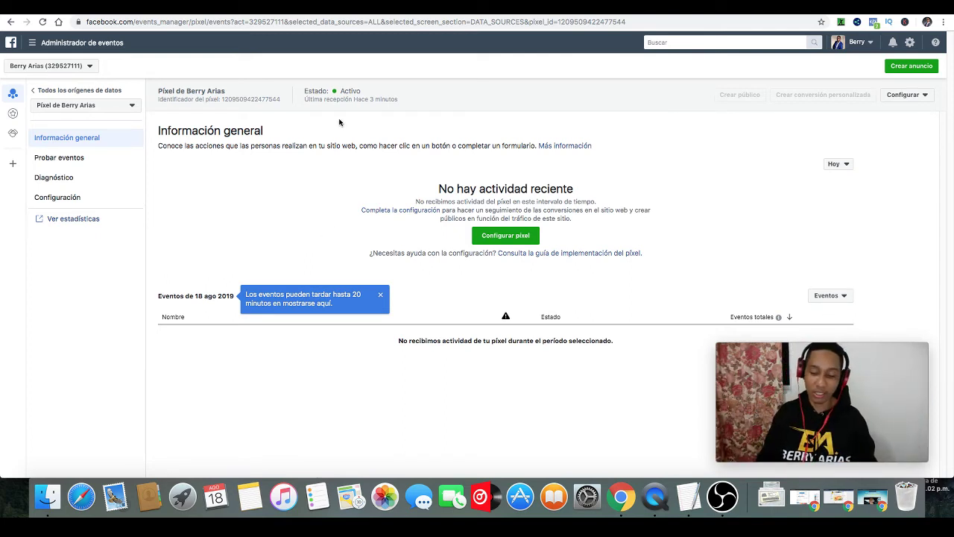
key(super+equal)
key(super+equal)
key(super+equal)
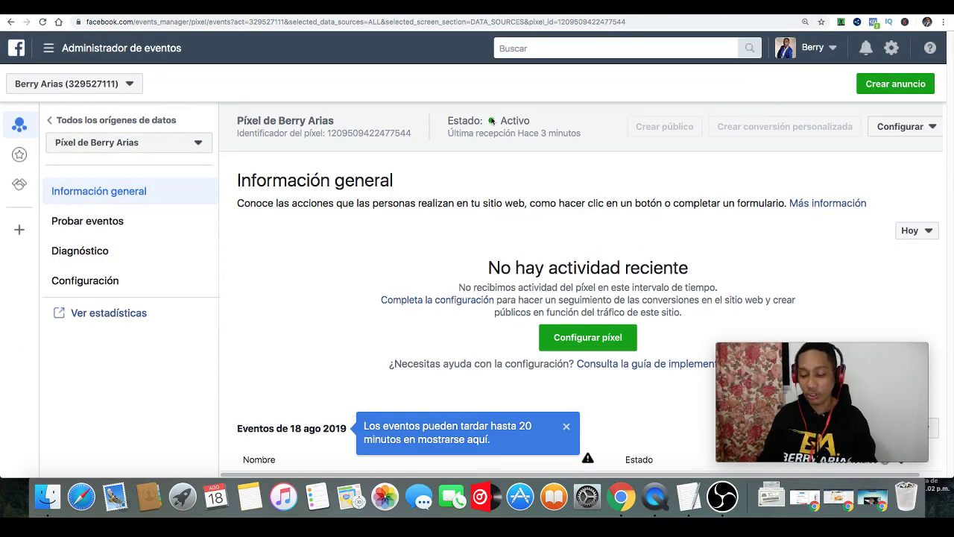
key(super+minus)
key(super+minus)
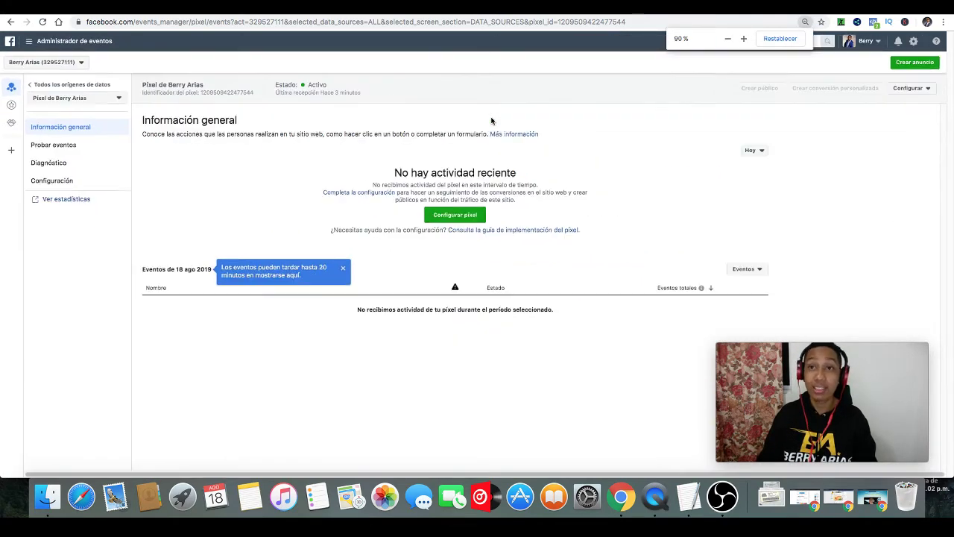
key(super+equal)
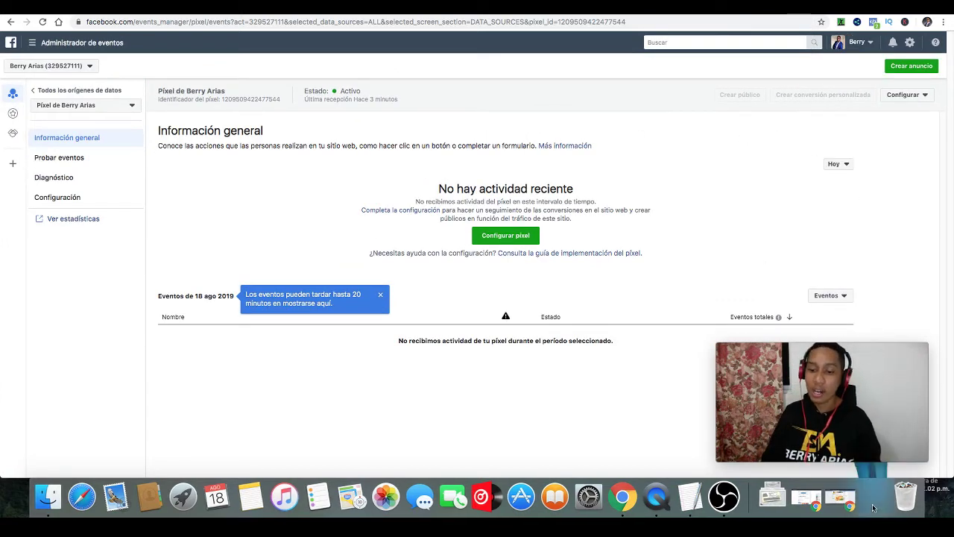
click(874, 505)
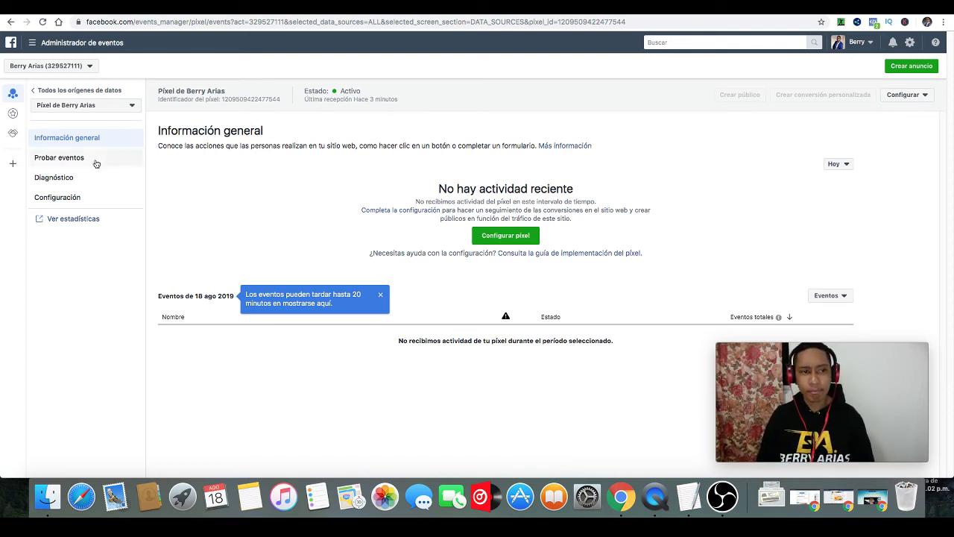
click(45, 163)
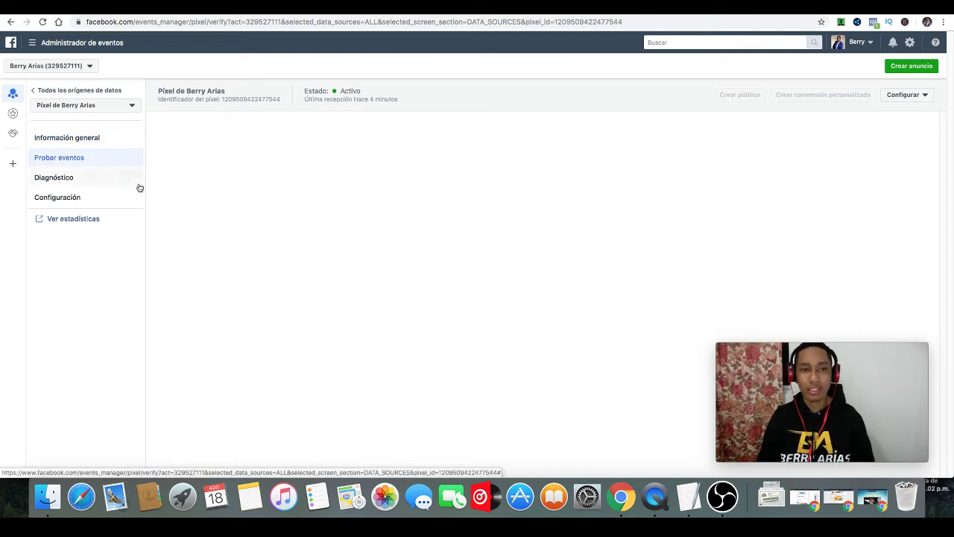
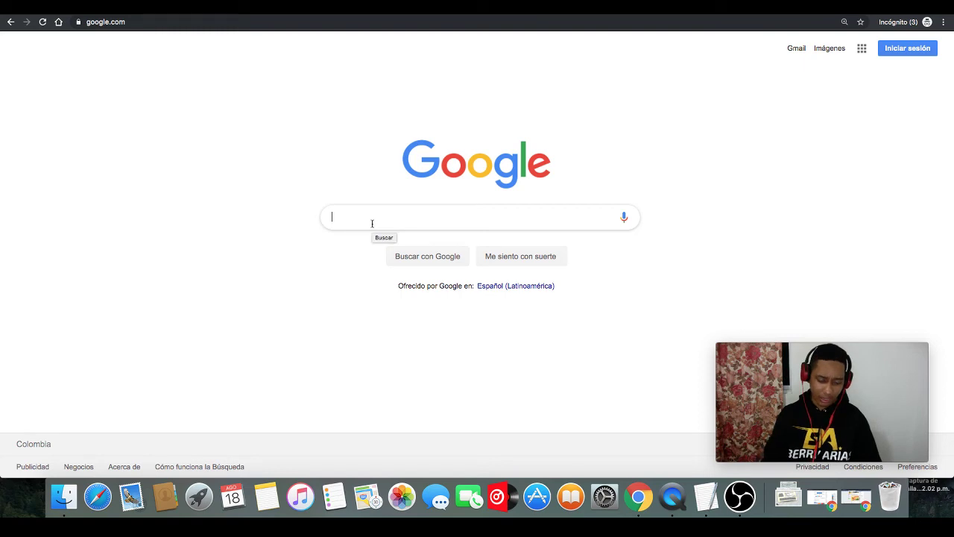
Search Google for "QuickBuilder site" in the incognito window and open the quickbuilder.site home page
text(QuickBu)
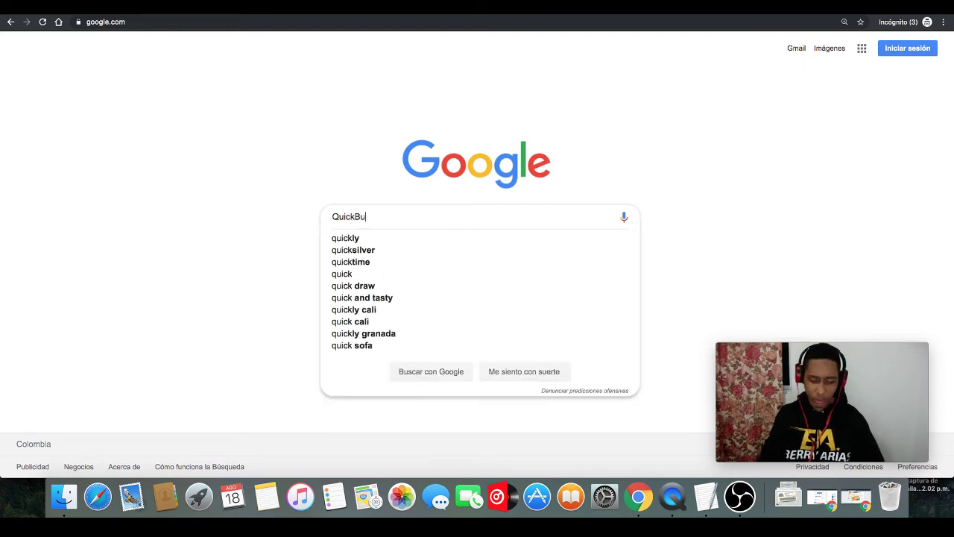
text(ilder)
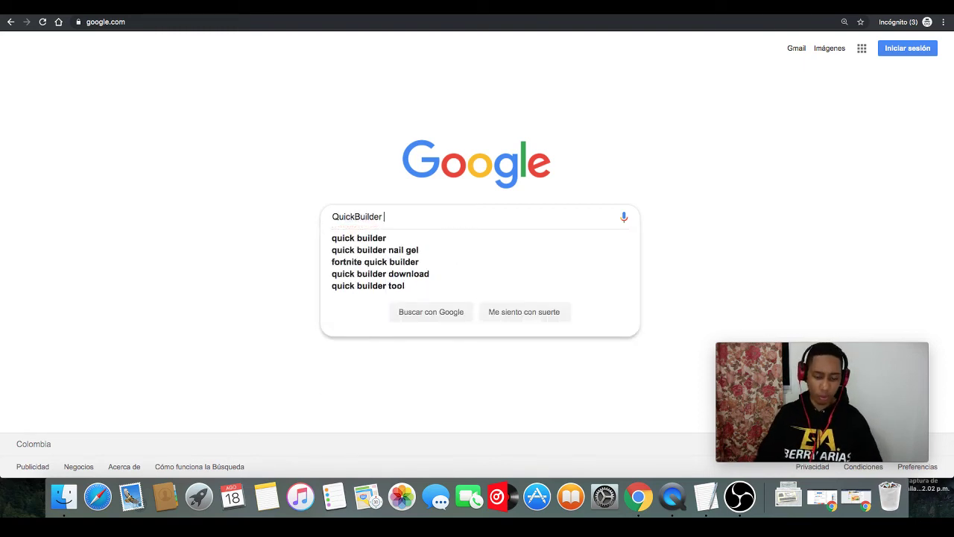
text( site)
key(Return)
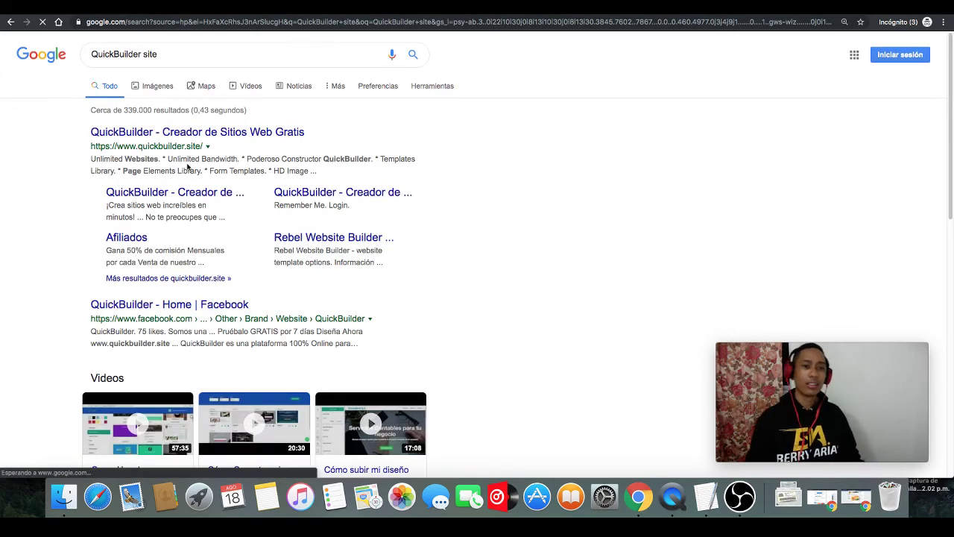
click(171, 132)
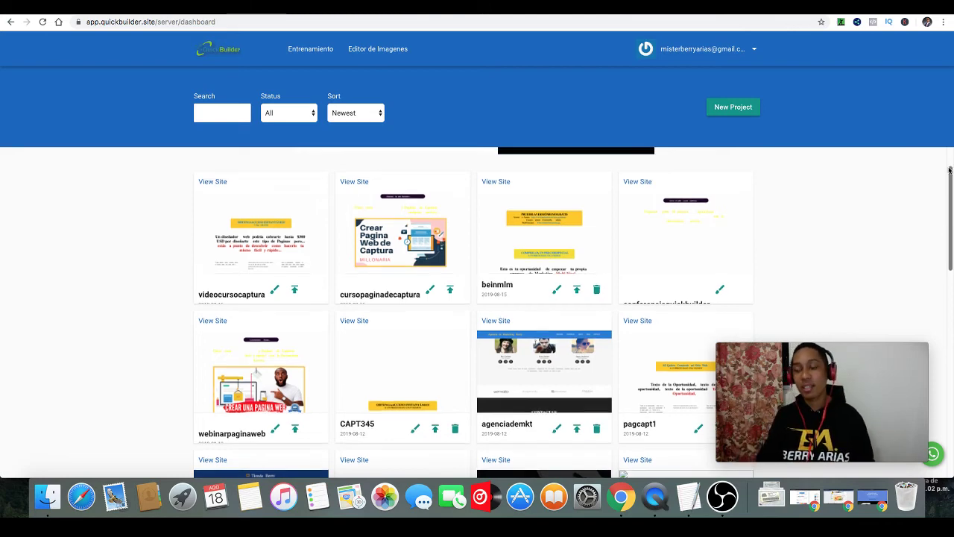
drag(949, 178, 652, 155)
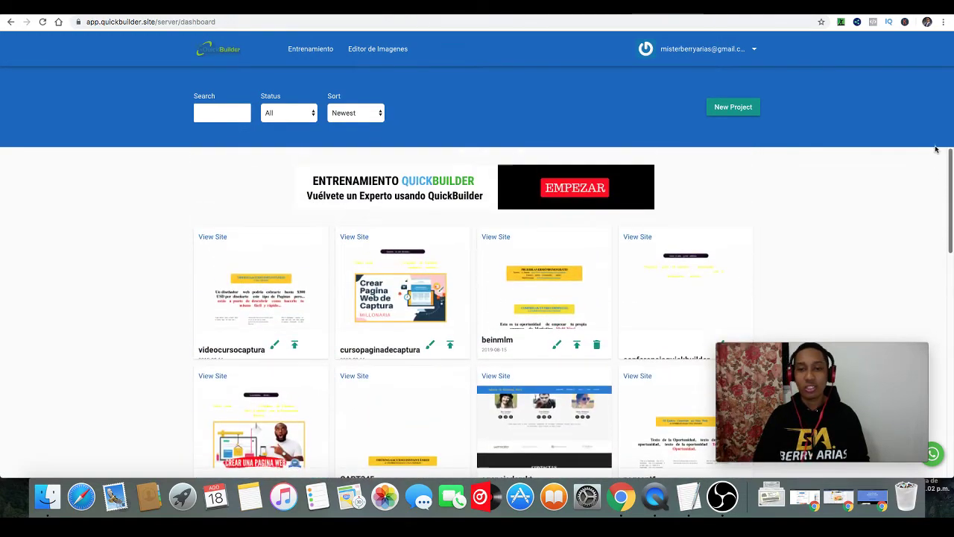
click(364, 115)
click(134, 215)
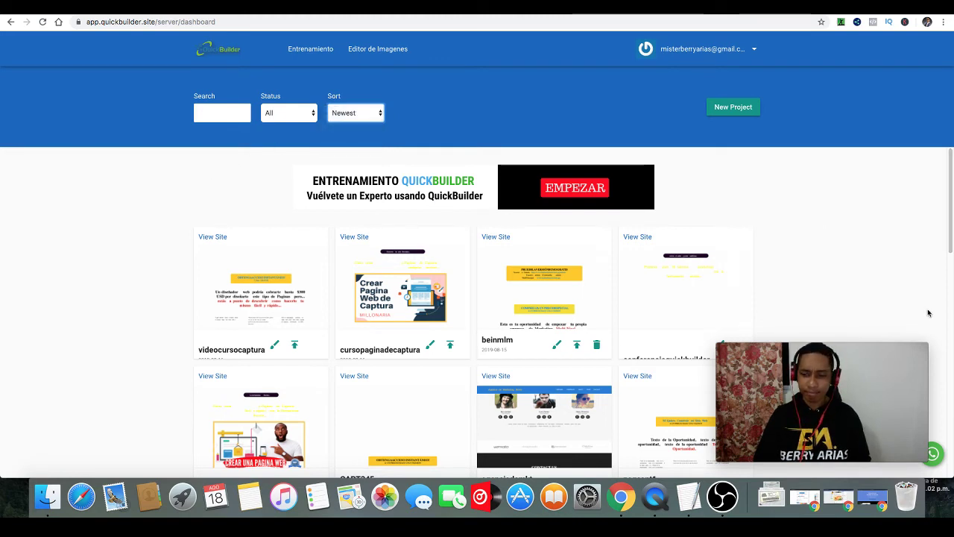
click(898, 201)
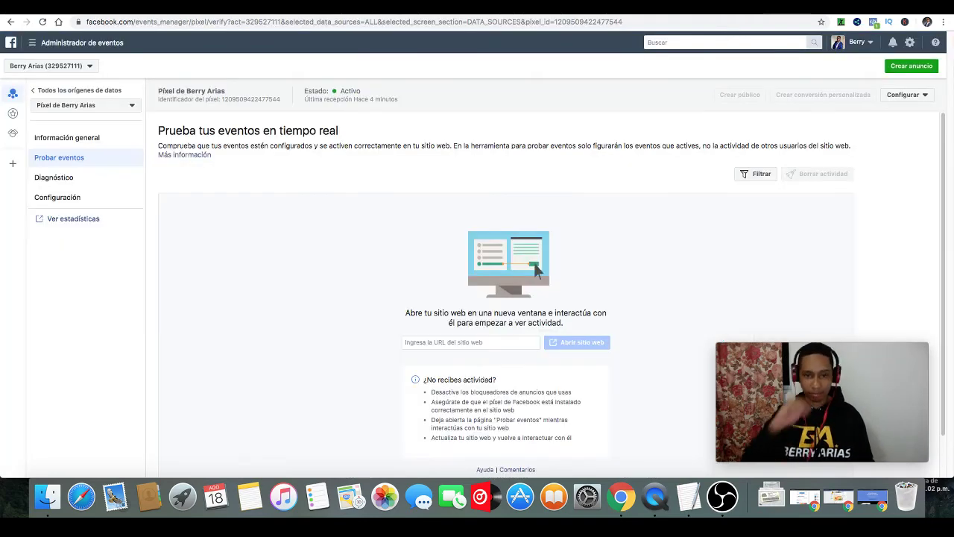
Switch from Administrador de eventos to Administrador de anuncios to show the account's campaigns
click(32, 42)
click(55, 216)
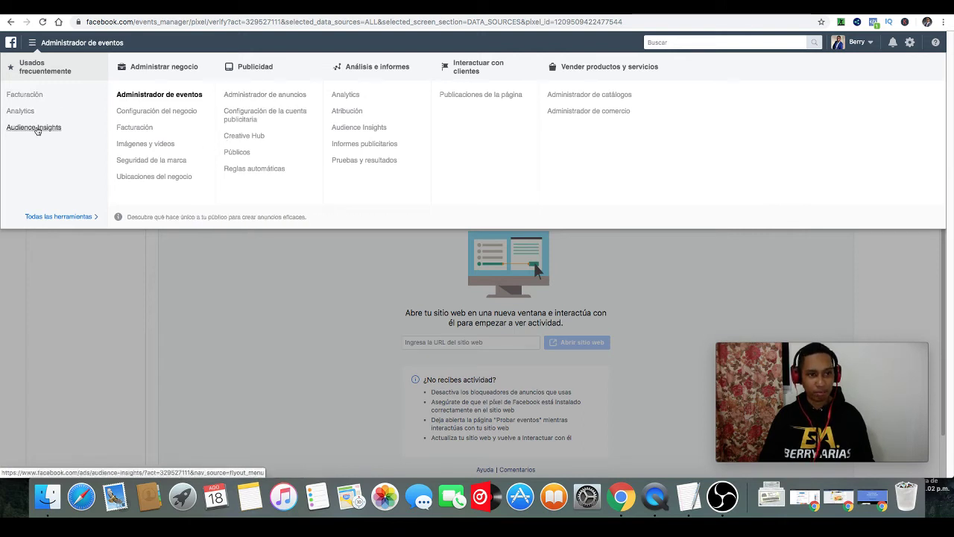
click(147, 98)
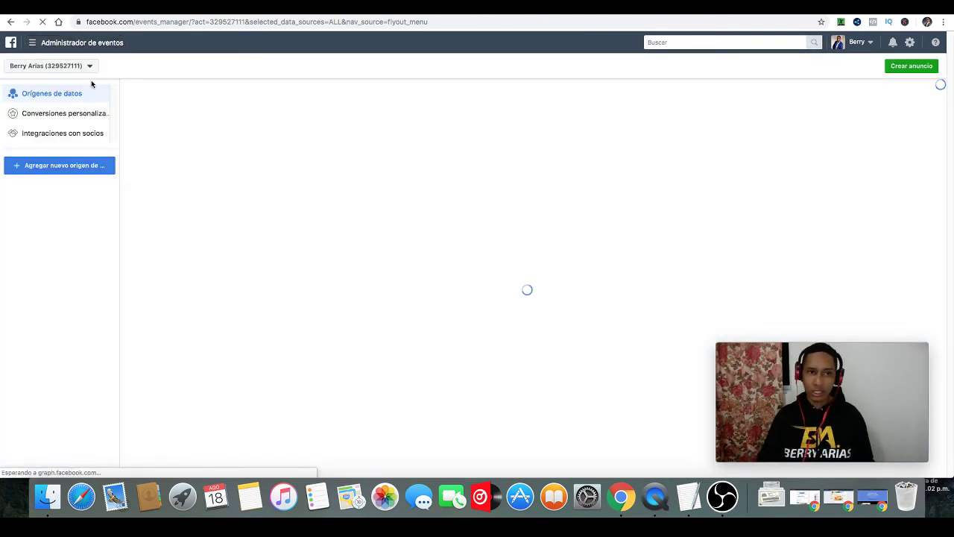
click(32, 42)
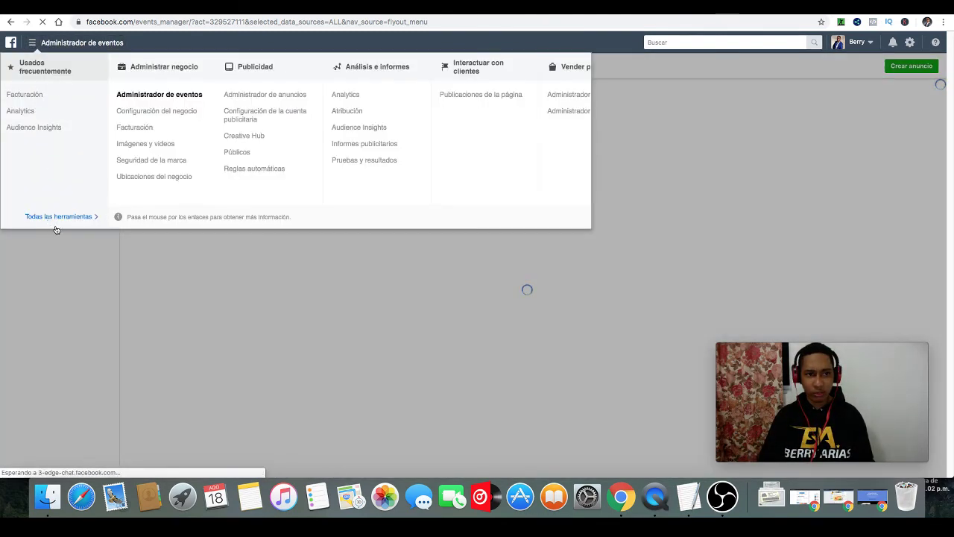
click(277, 95)
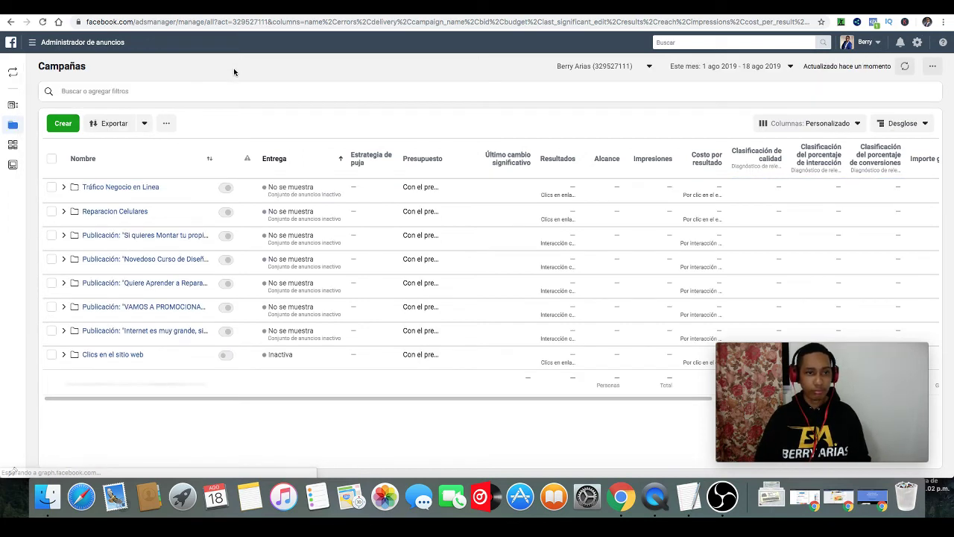
Expand the Clics en el sitio web campaign with its CO - 24+ ad set, and the Tráfico Negocio en Linea campaign
click(63, 355)
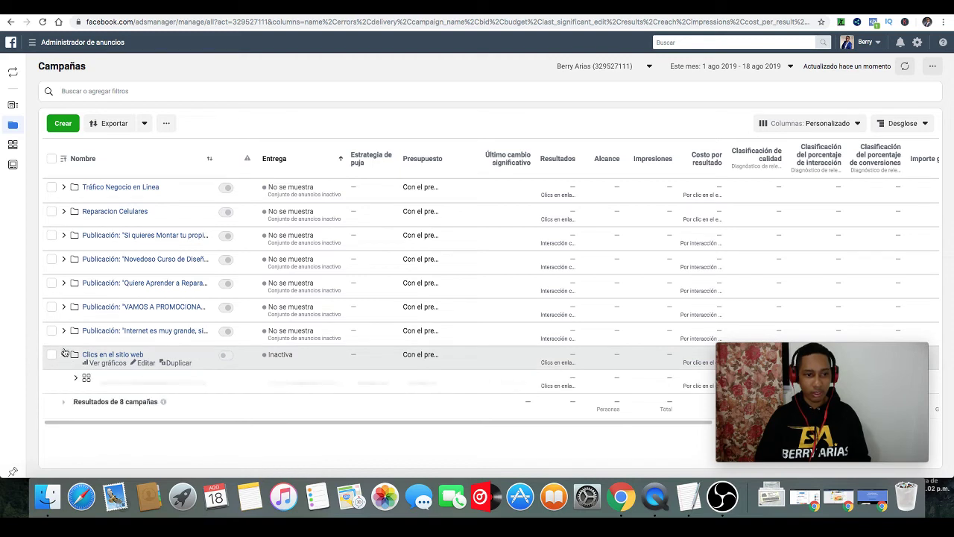
click(77, 380)
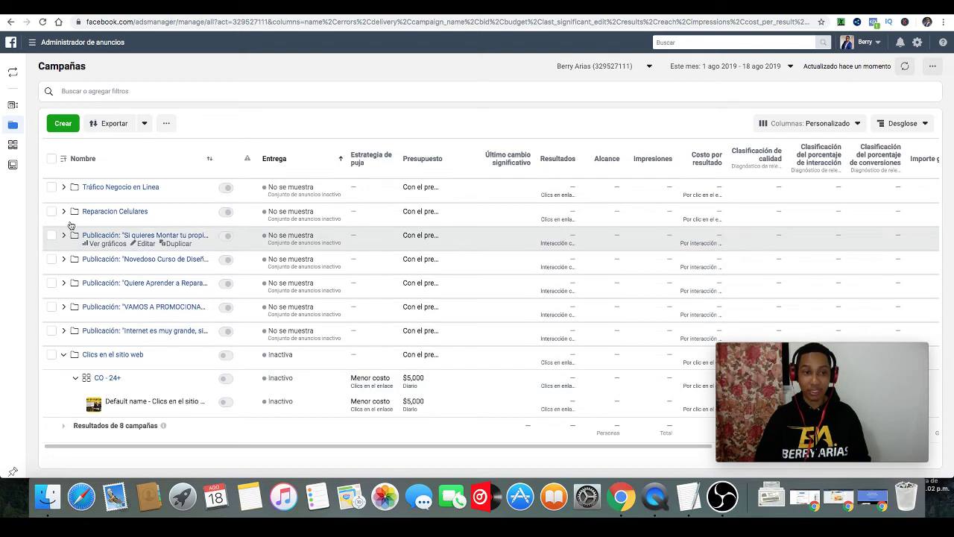
click(64, 188)
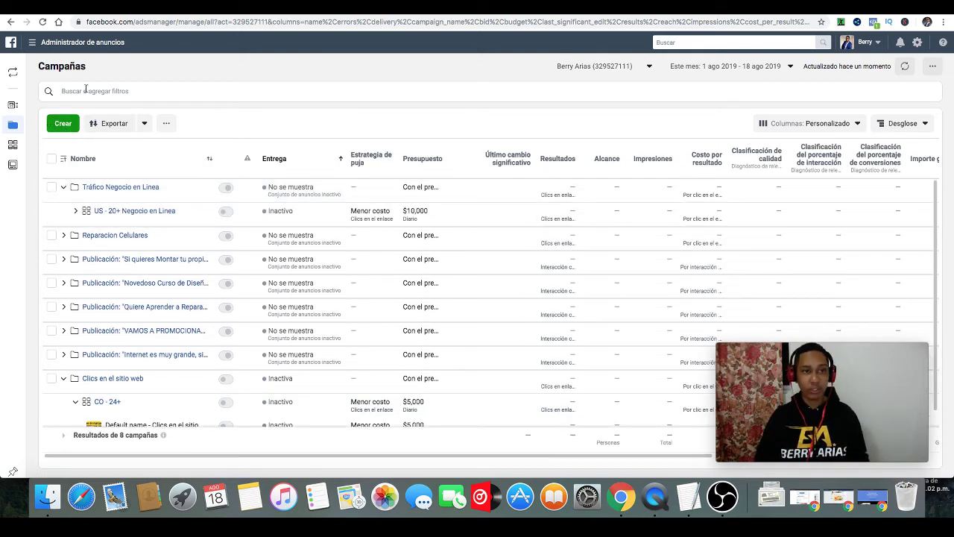
Start creating a new campaign, dismiss the payment notice and choose Tráfico as the marketing objective
click(53, 125)
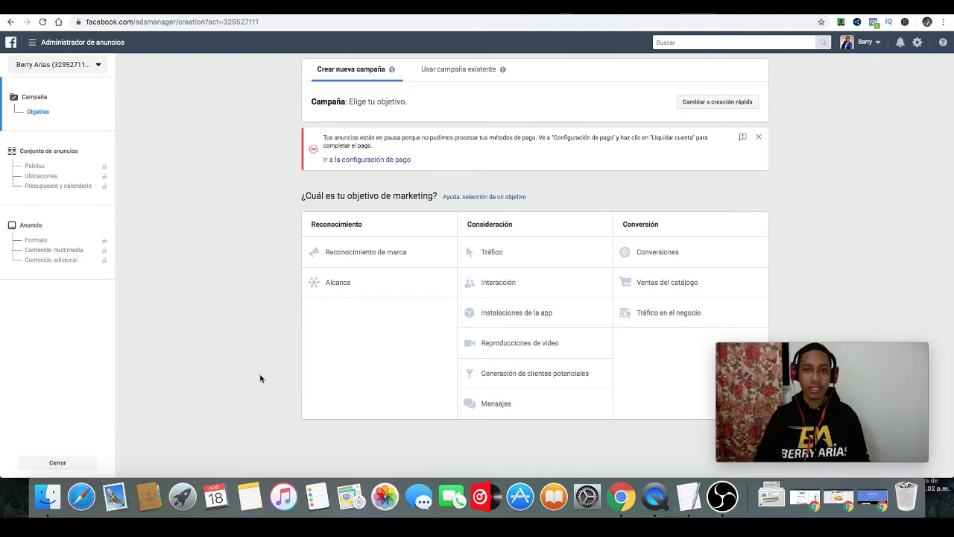
click(759, 136)
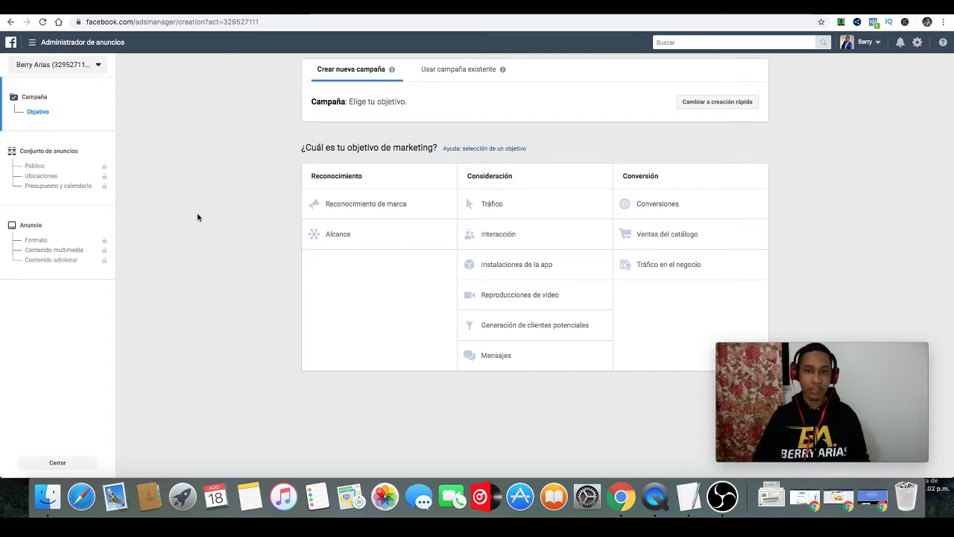
click(505, 206)
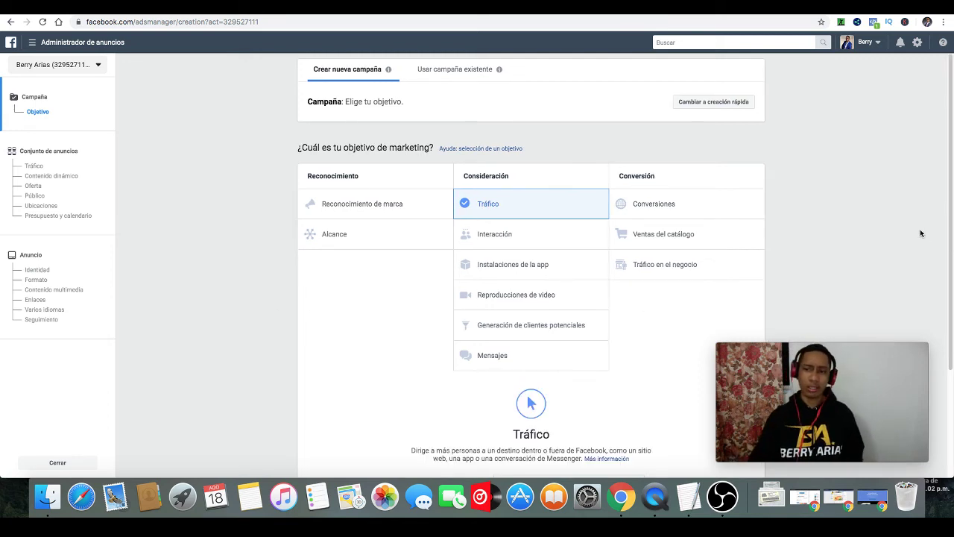
Name the campaign "Tráfico QuickBuilder" and continue to the ad set settings
drag(951, 181, 748, 330)
click(550, 331)
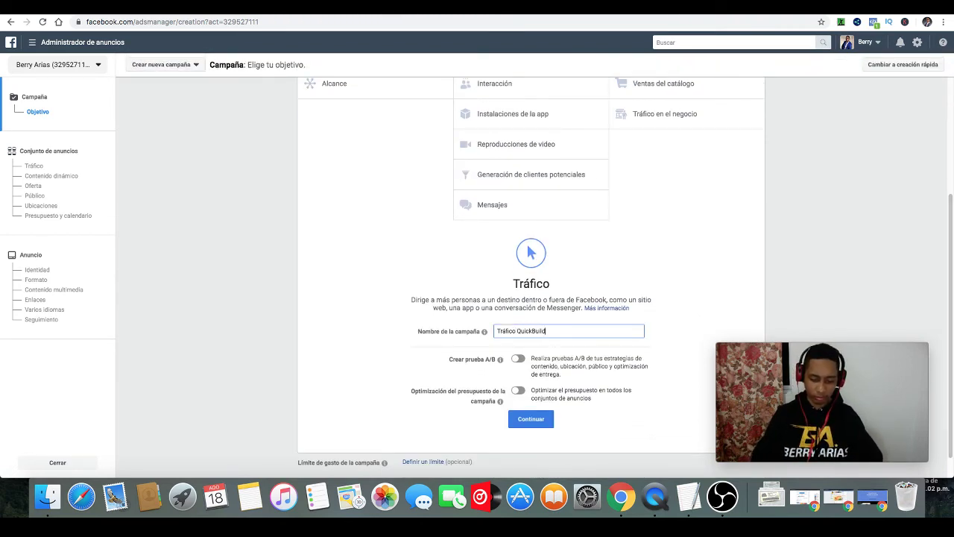
click(306, 338)
scroll(313, 338, down, 1)
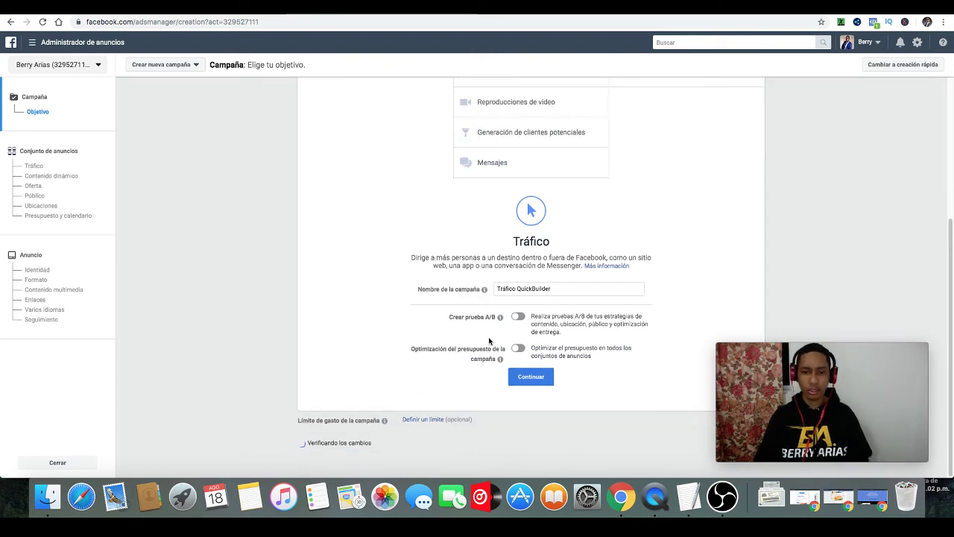
click(528, 391)
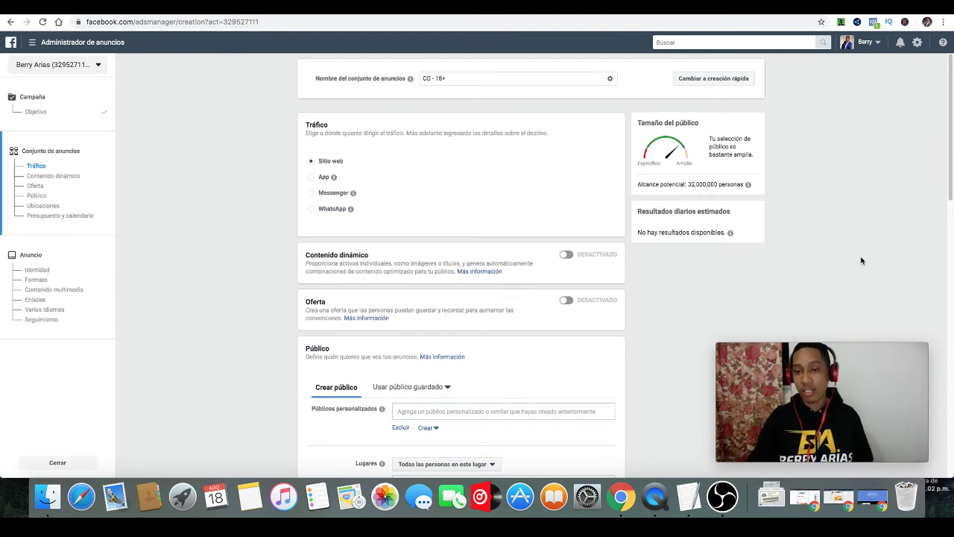
Switch to the incognito QuickBuilder window and open Google in a new tab
mouse_move(849, 386)
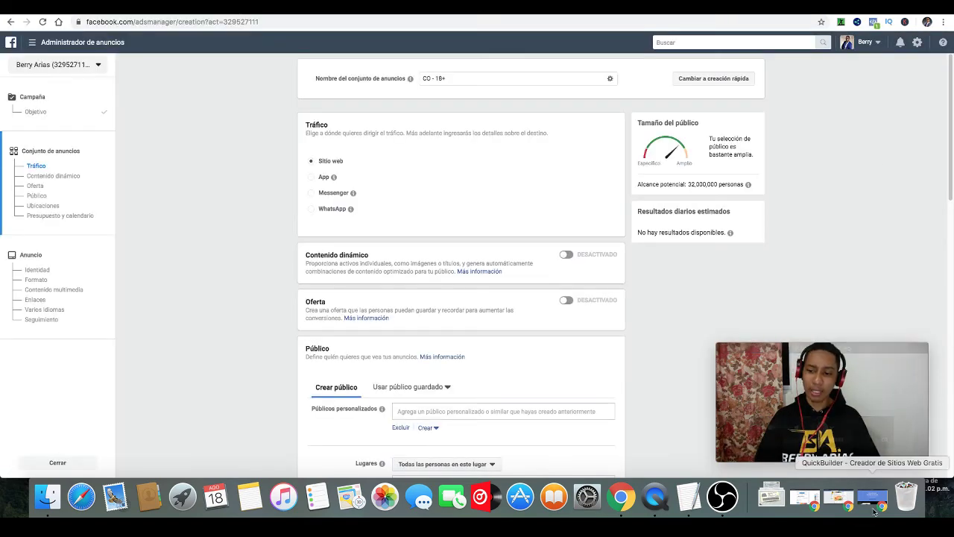
click(875, 511)
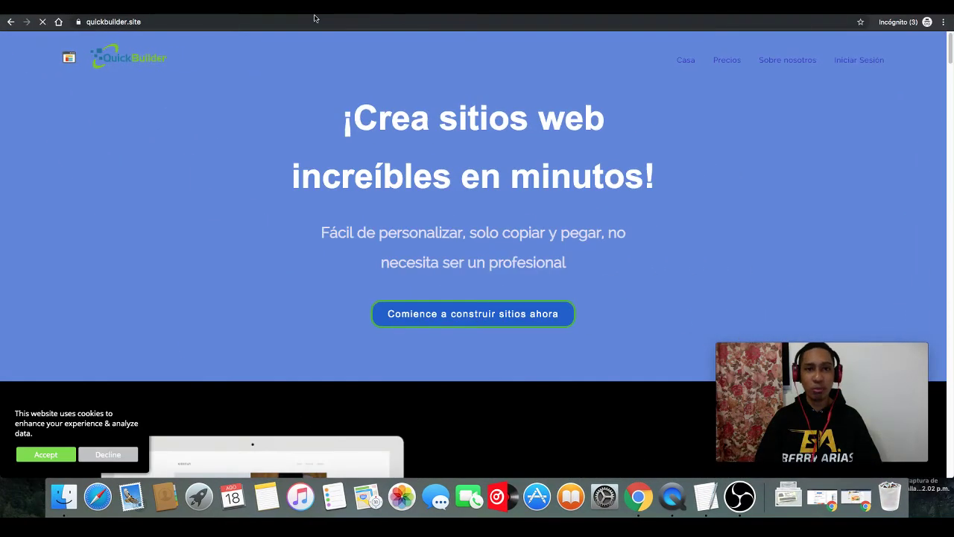
key(super+t)
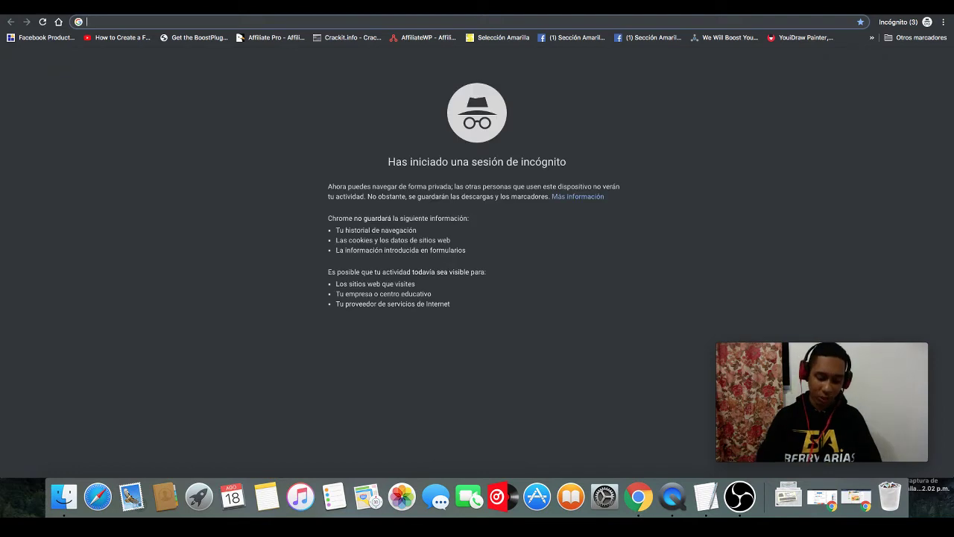
text(go)
key(Return)
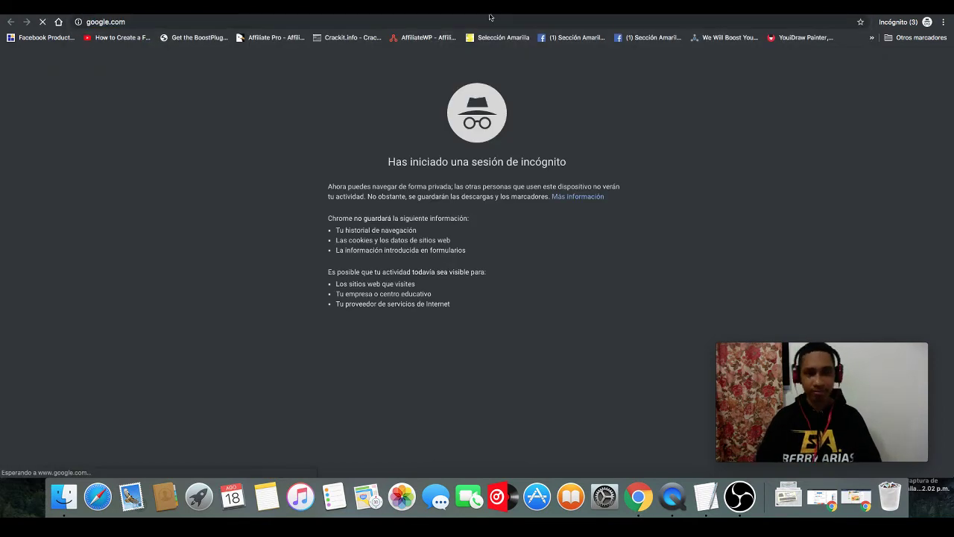
Search Google for "hotmart", open the Hotmart website and go to its account registration form
text(ho)
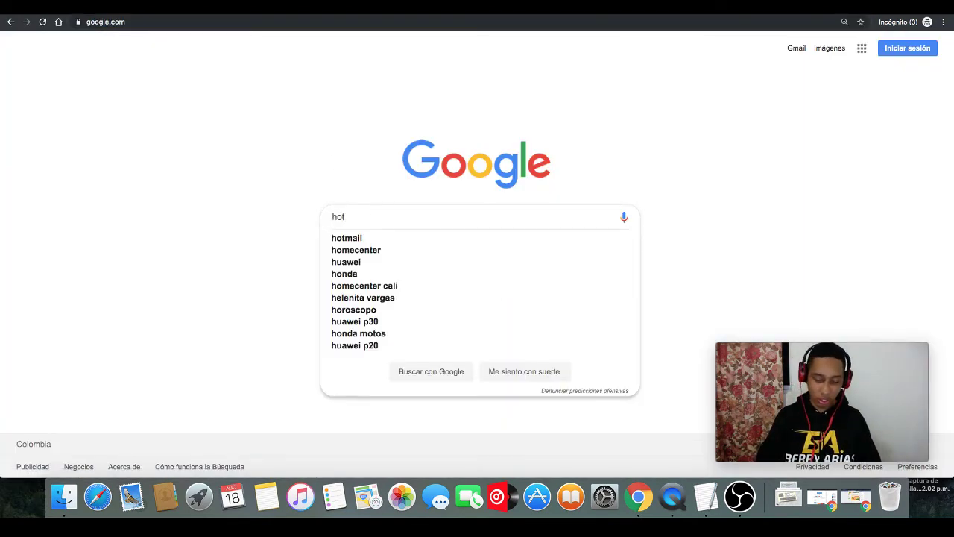
text(tmart)
key(Return)
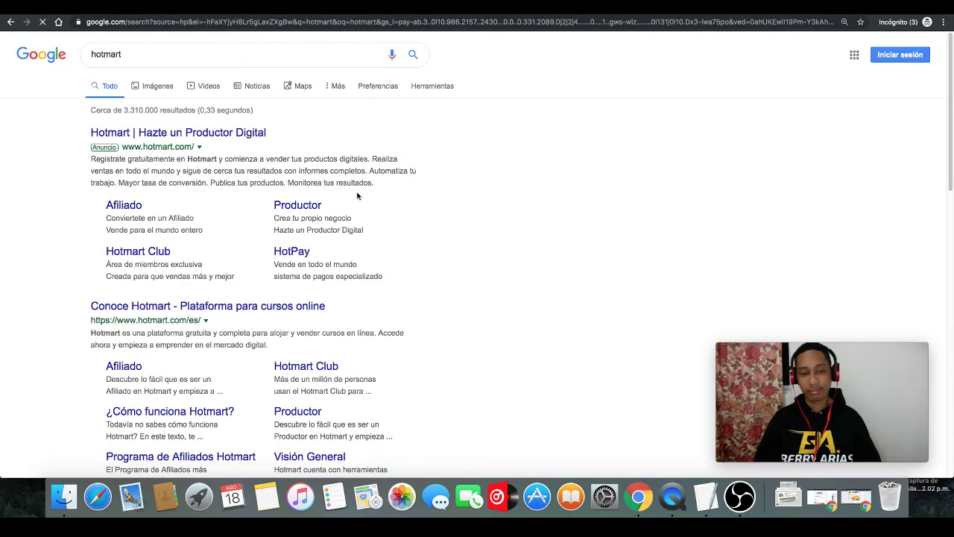
click(149, 134)
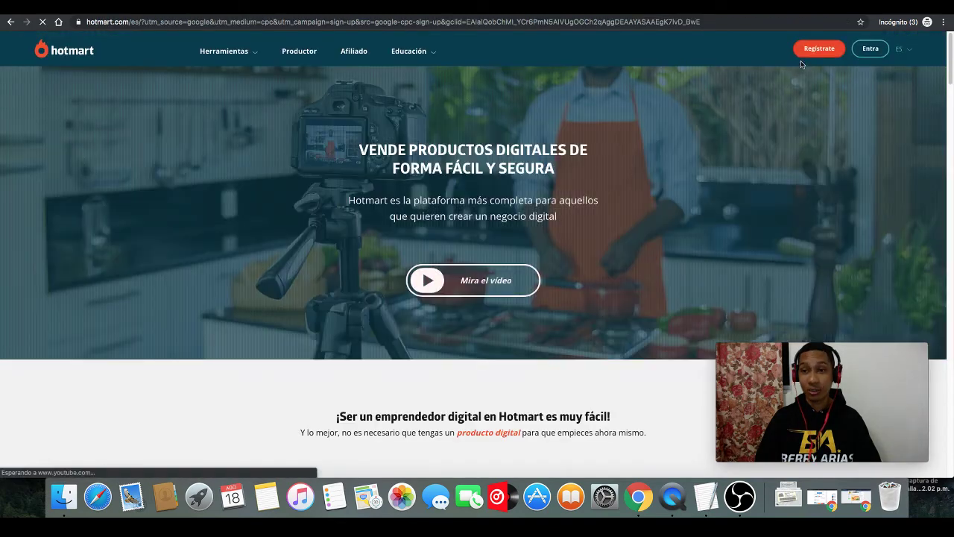
click(809, 51)
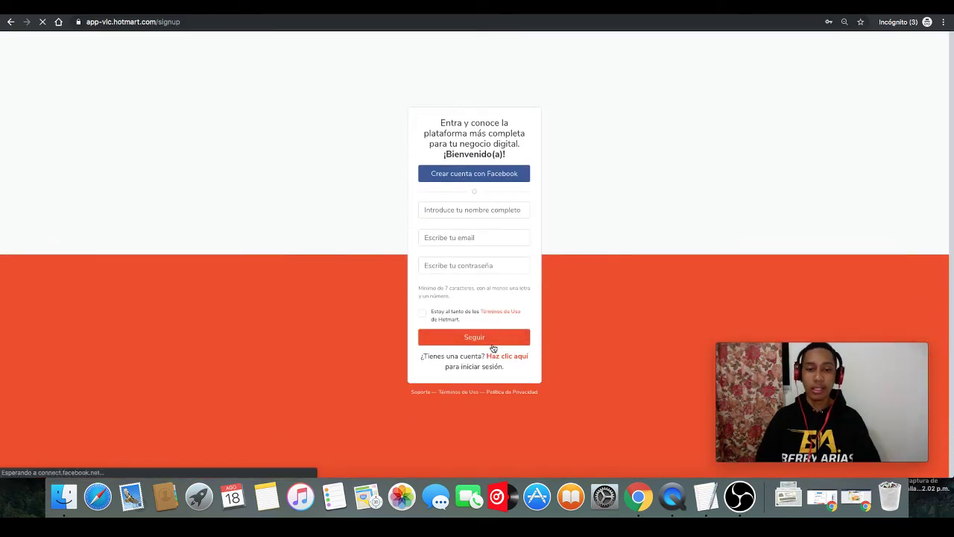
Go to the Hotmart login page, accept the cookie notice and sign in with the saved account email and password
click(509, 358)
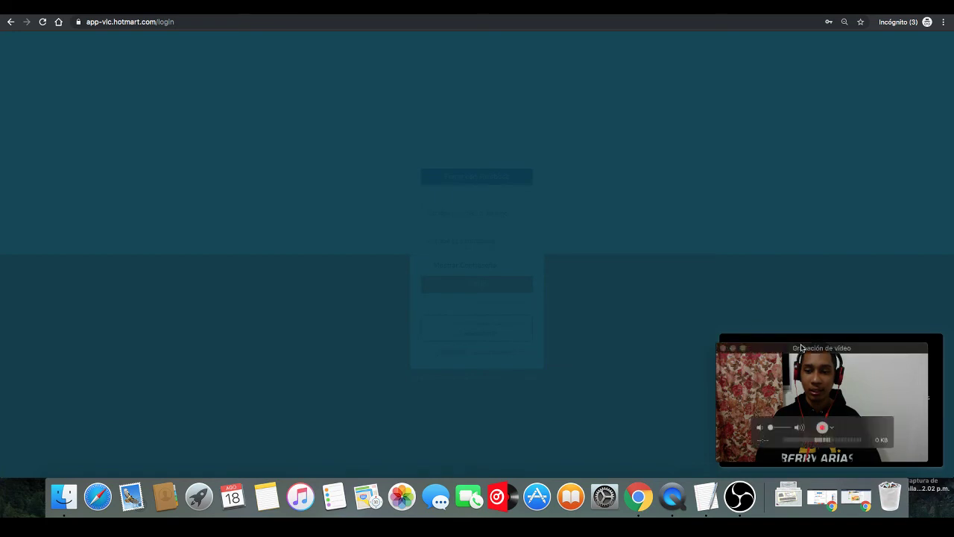
drag(820, 344, 403, 325)
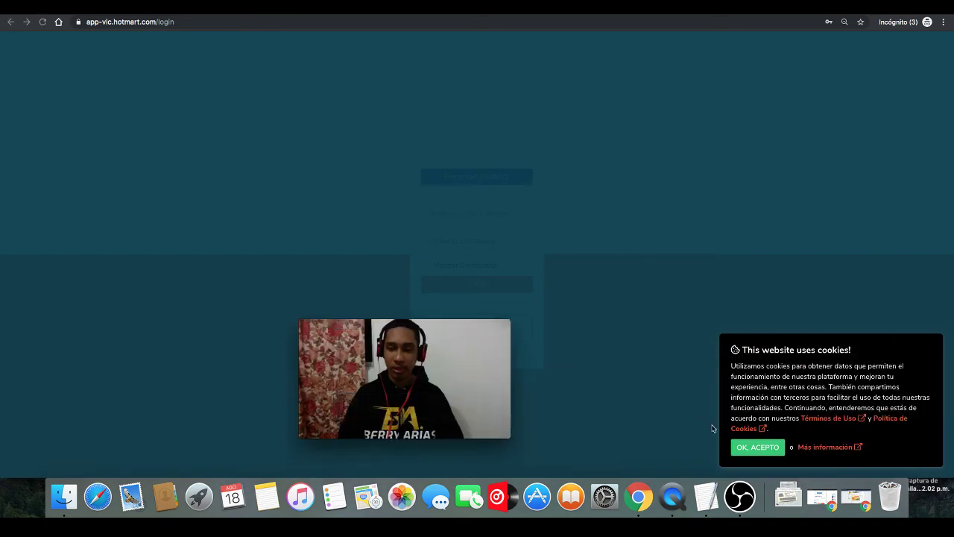
click(745, 452)
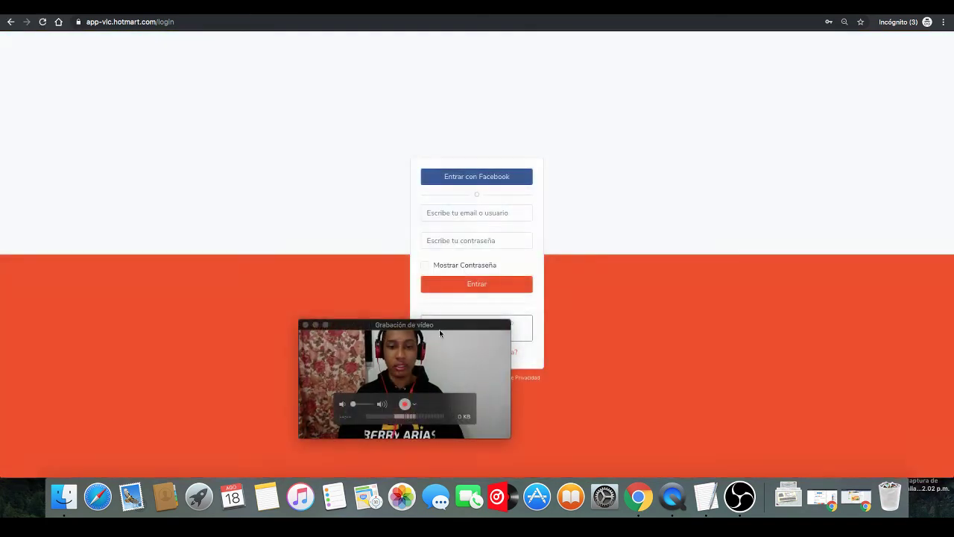
drag(442, 328, 814, 322)
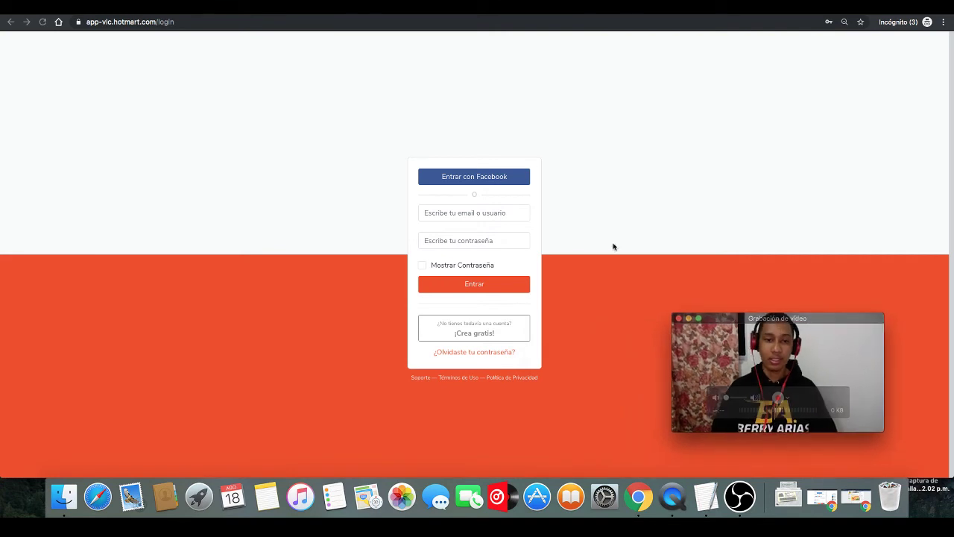
click(483, 214)
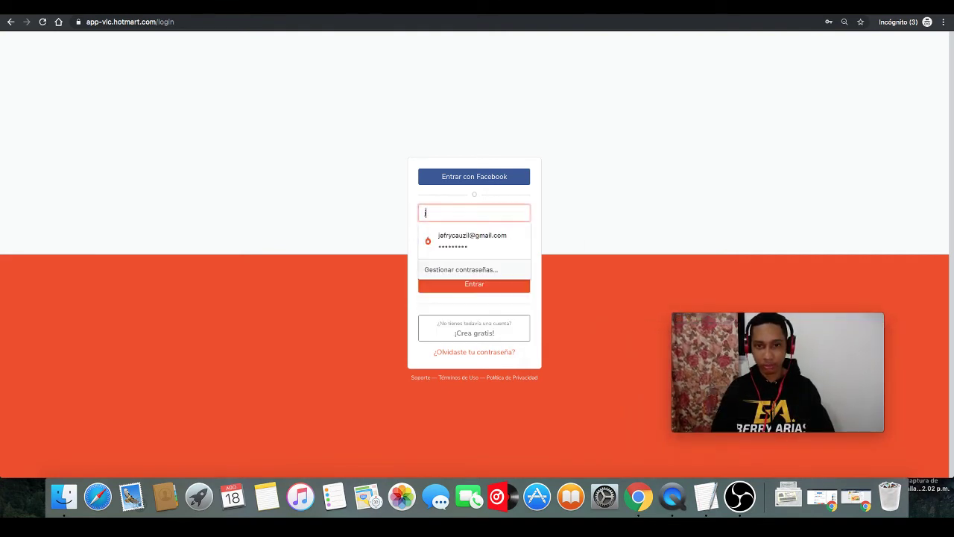
click(470, 237)
click(465, 285)
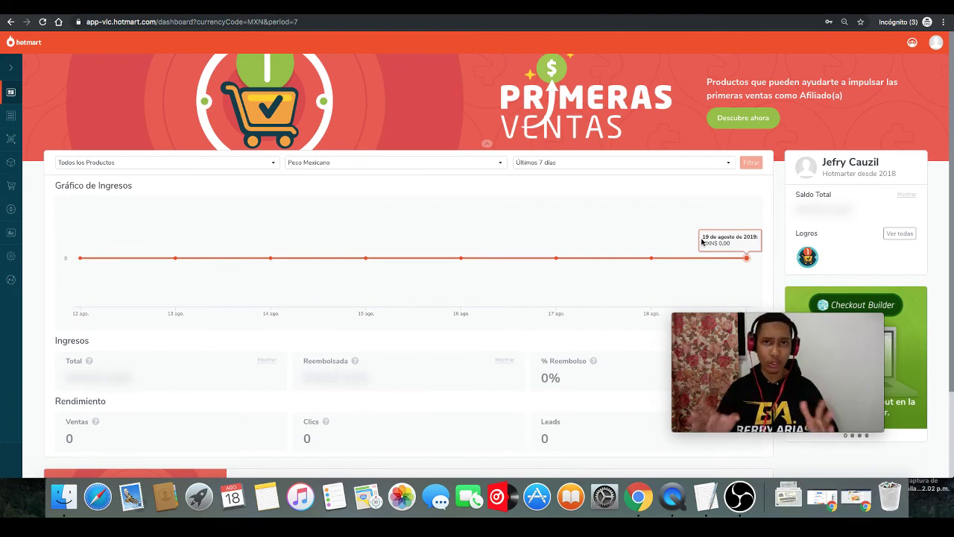
View the Mi Cuenta profile settings and go to the Mercado product marketplace
click(936, 42)
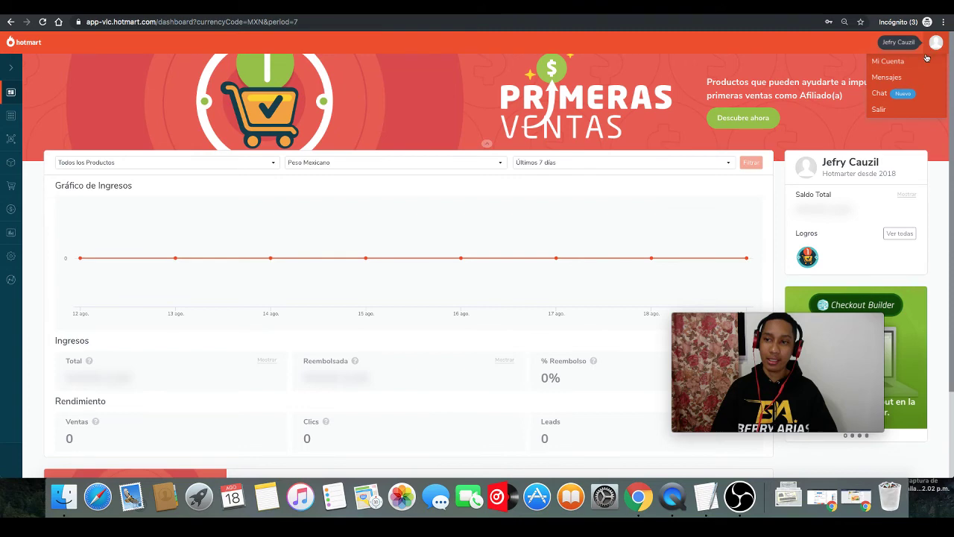
click(880, 64)
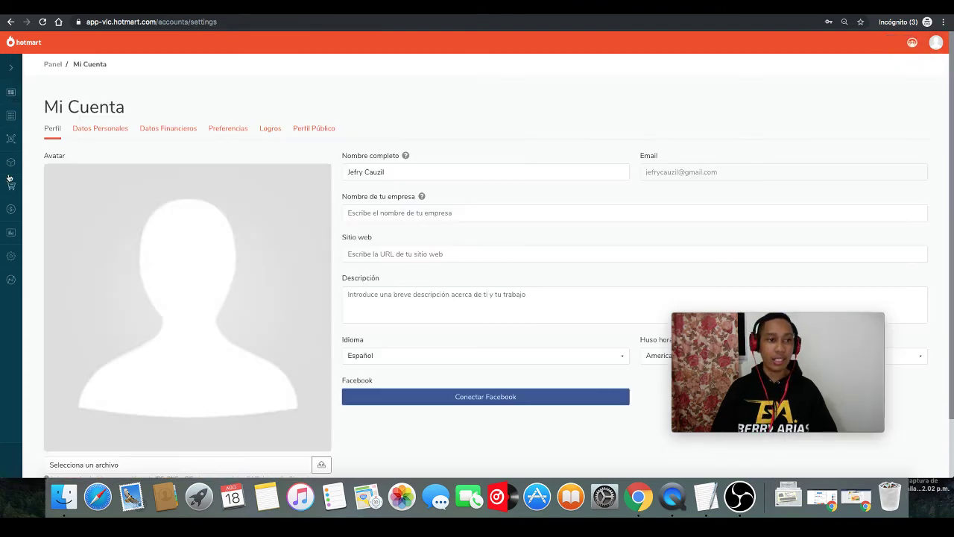
click(32, 114)
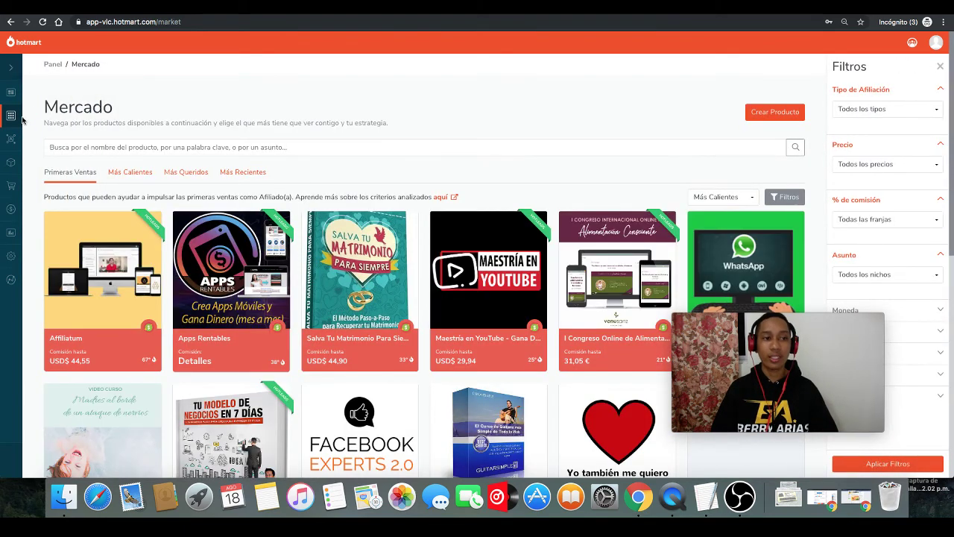
Search the marketplace for "QuickBuilder" and view the affiliation details of the QuickBuilder website builder product
mouse_move(12, 123)
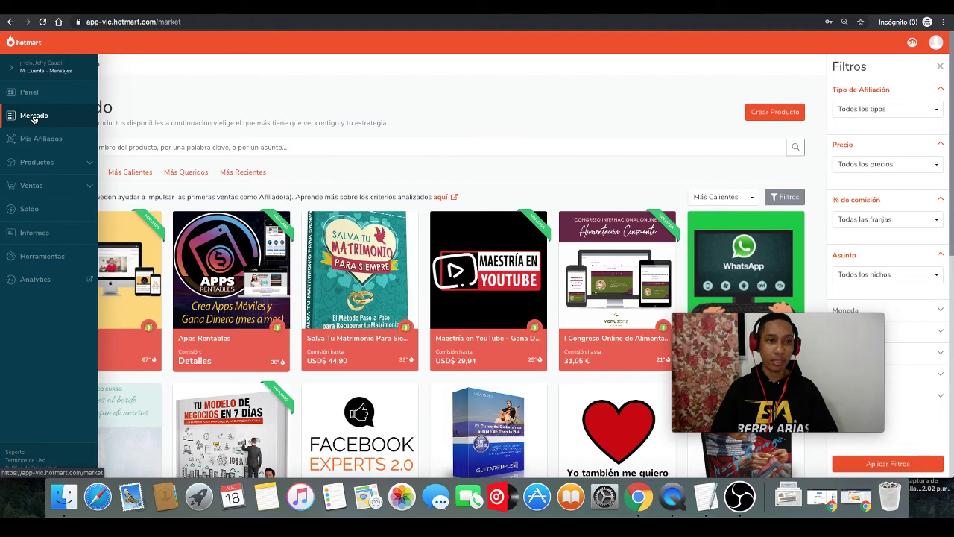
click(276, 147)
text(Quick)
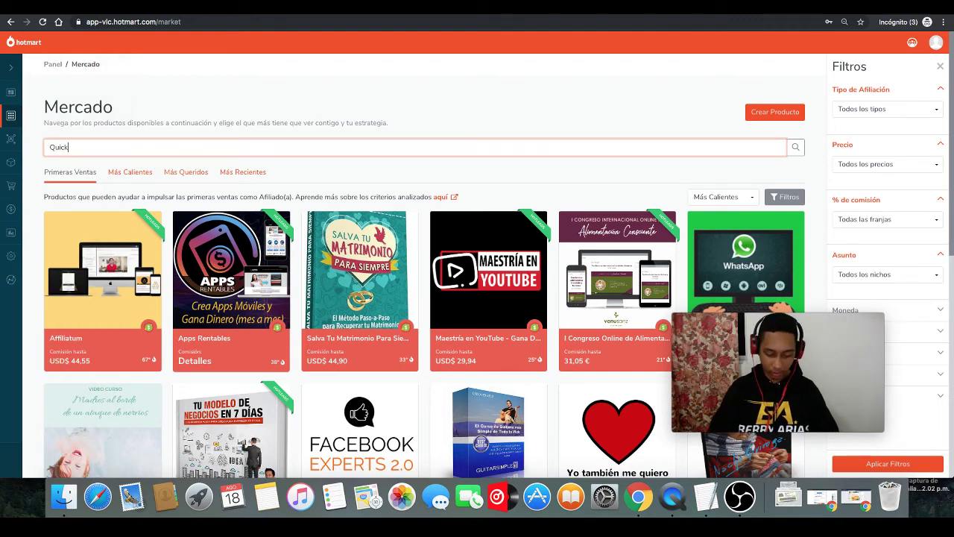
text(Builder)
key(Return)
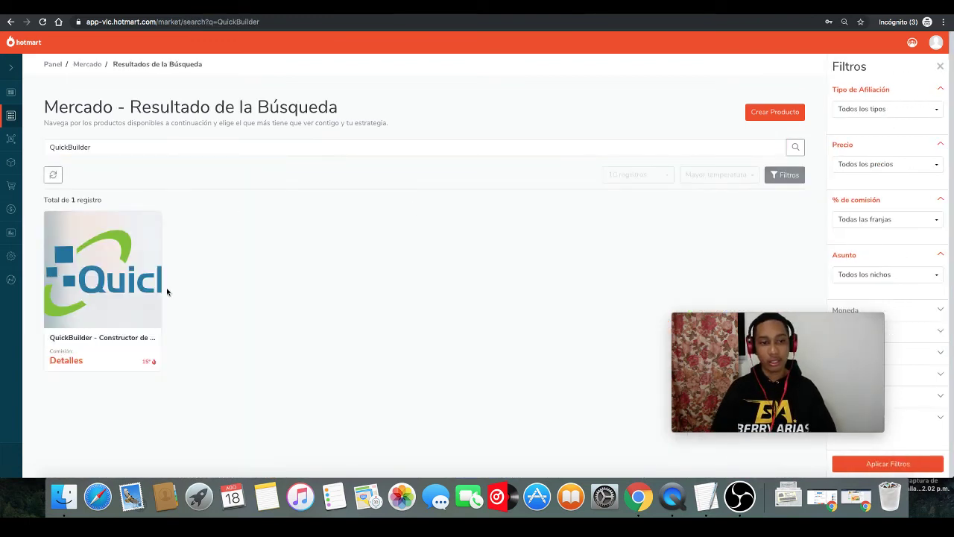
click(95, 286)
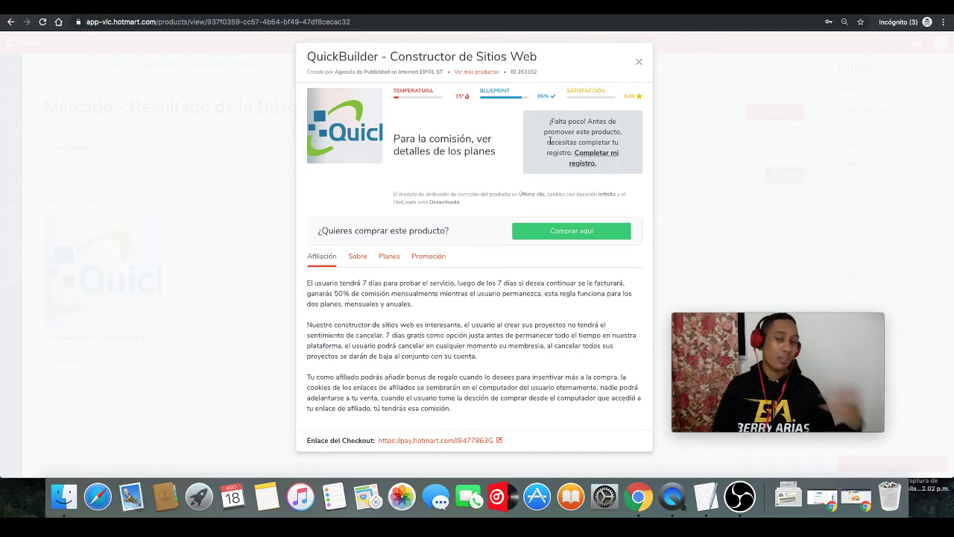
click(637, 63)
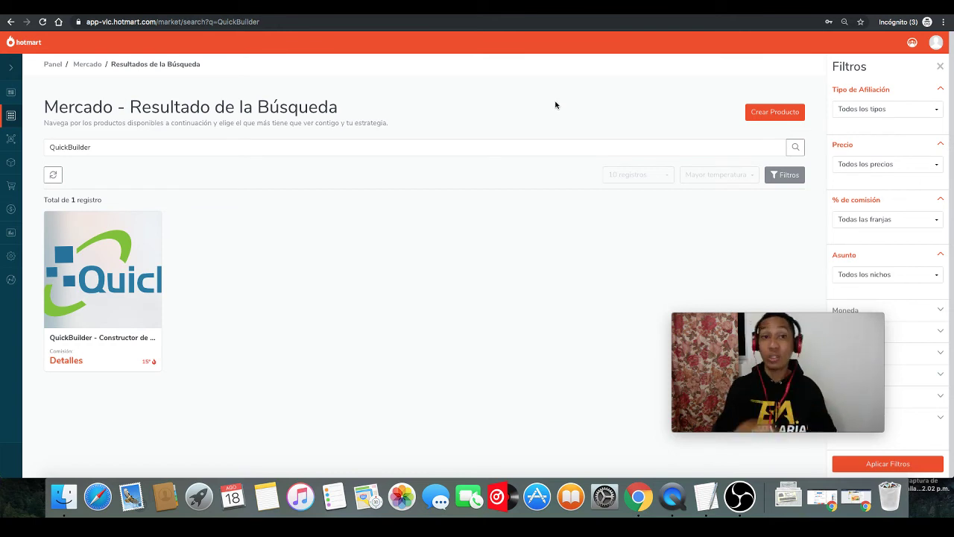
Open google.com in a new tab and search for "calculadora" to get the online calculator
key(super+t)
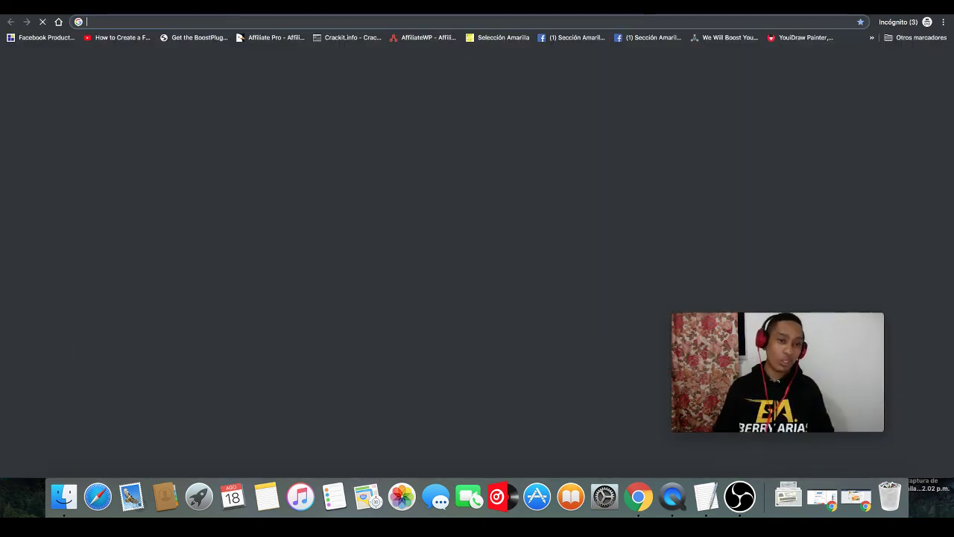
text(google.com)
key(Return)
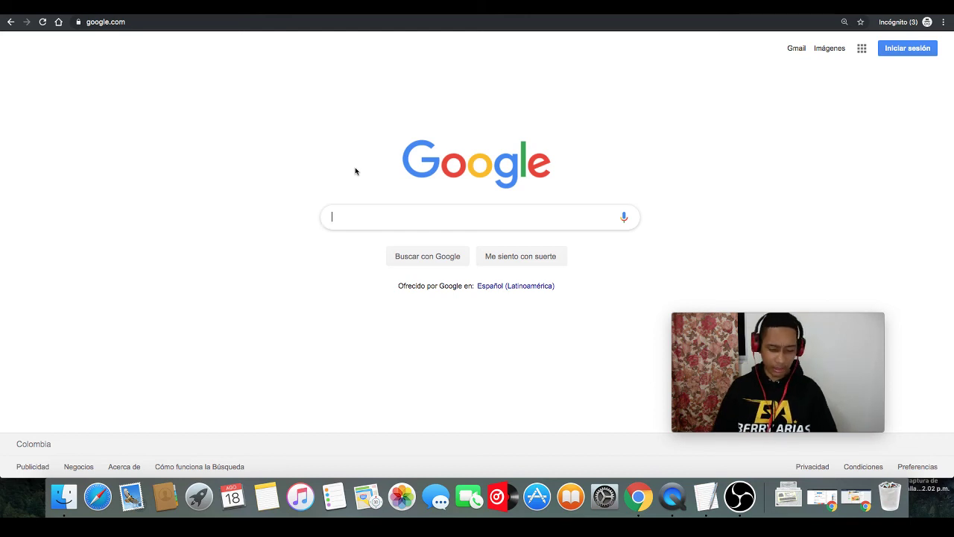
text(cal)
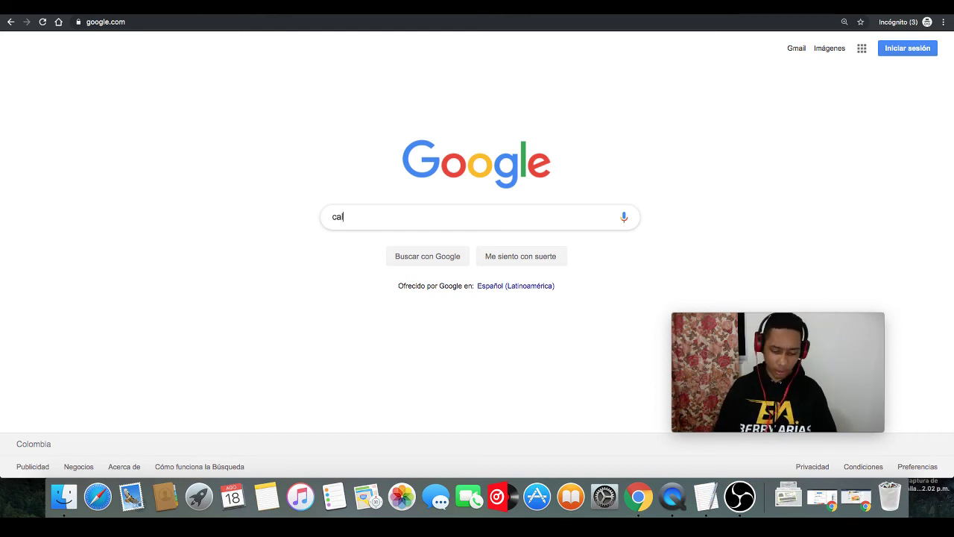
text(culadora)
key(Return)
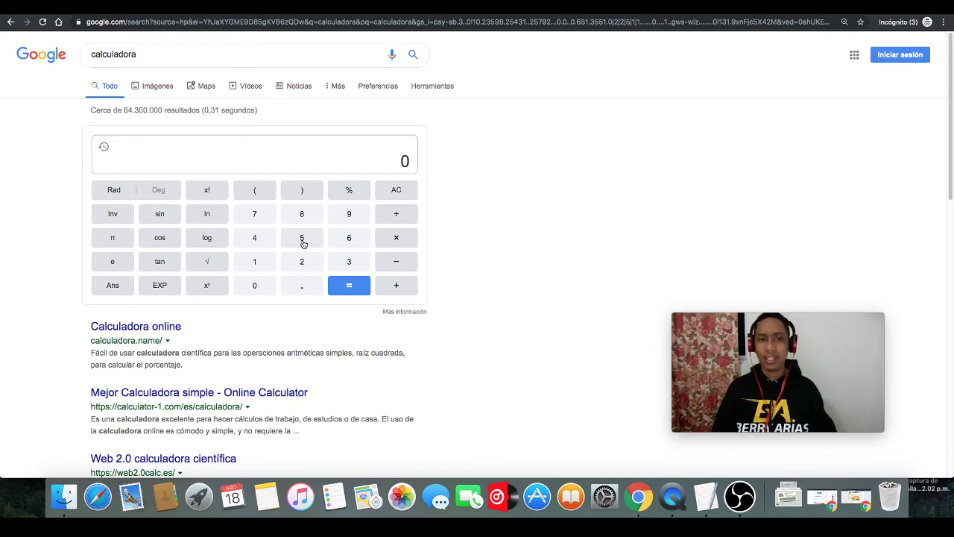
Calculate 10 × 5 in the online calculator
click(257, 266)
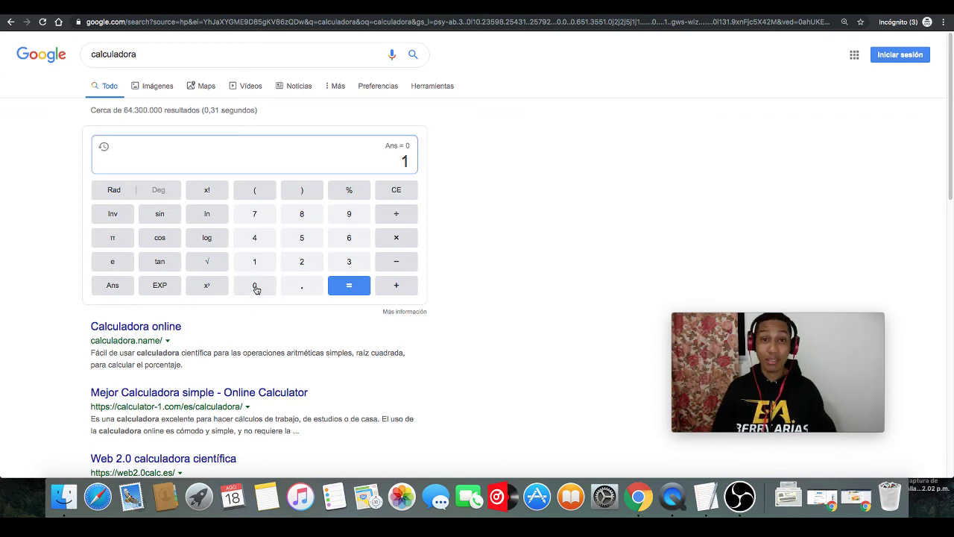
click(255, 288)
click(393, 242)
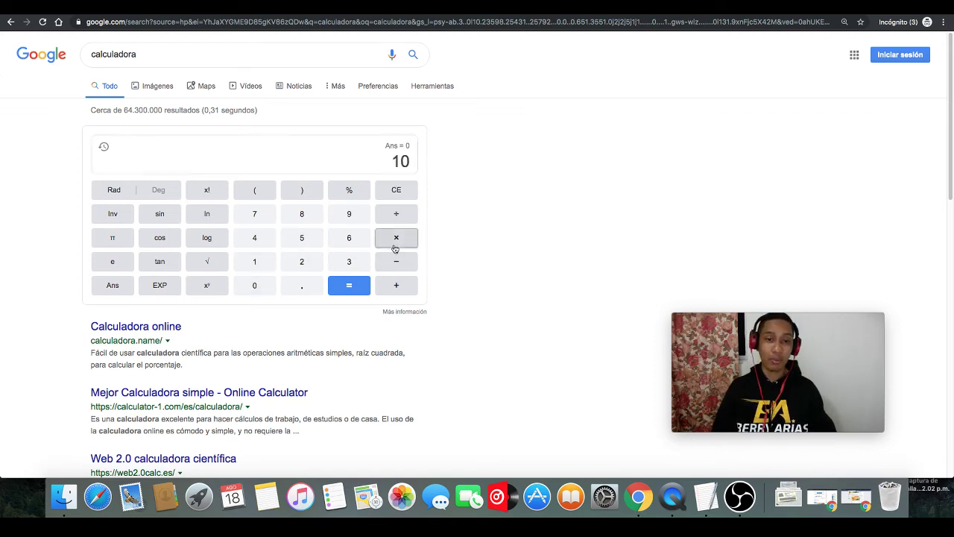
click(302, 243)
click(336, 287)
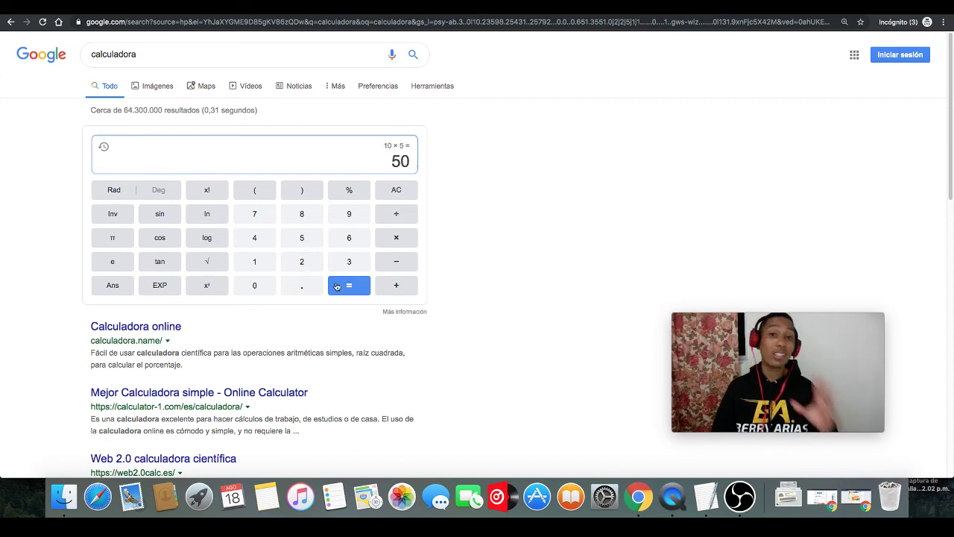
Clear the calculator and calculate 50 × 30
click(394, 192)
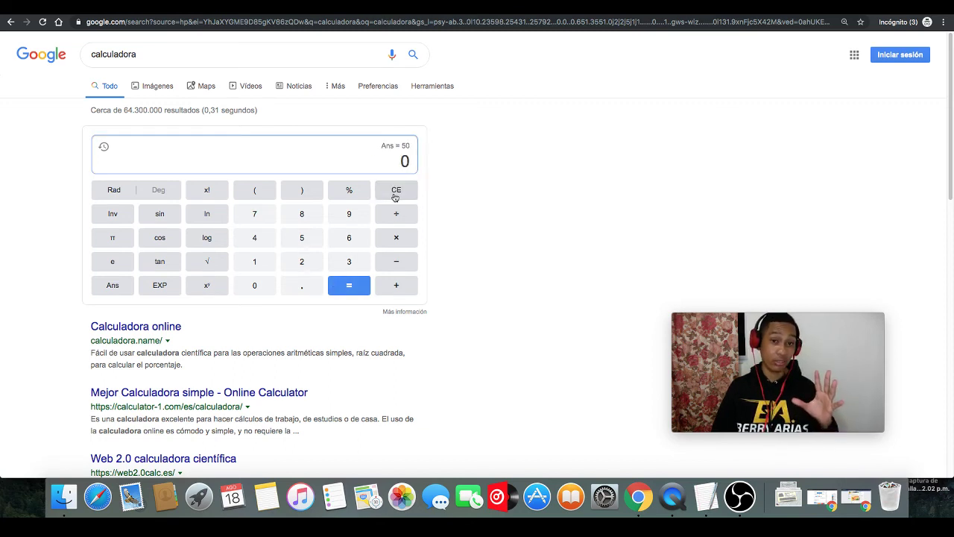
click(302, 240)
click(261, 288)
click(394, 242)
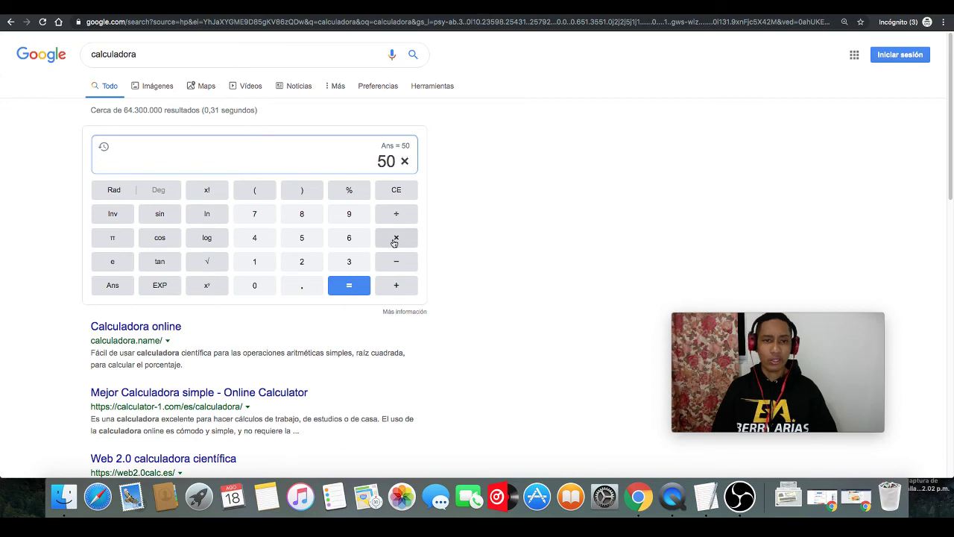
click(347, 264)
click(270, 290)
click(352, 293)
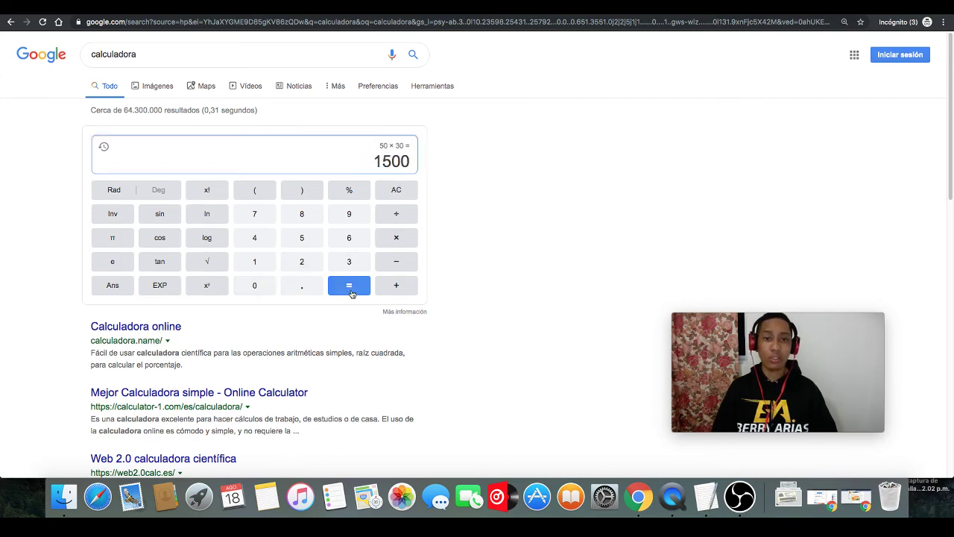